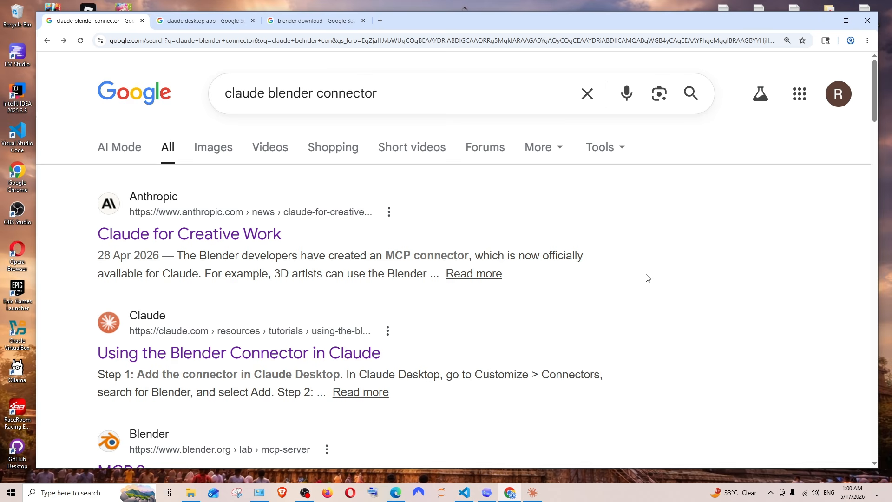
Step: Open the Claude download page from the "claude desktop app" search results and look over its desktop download options
left_click(221, 23)
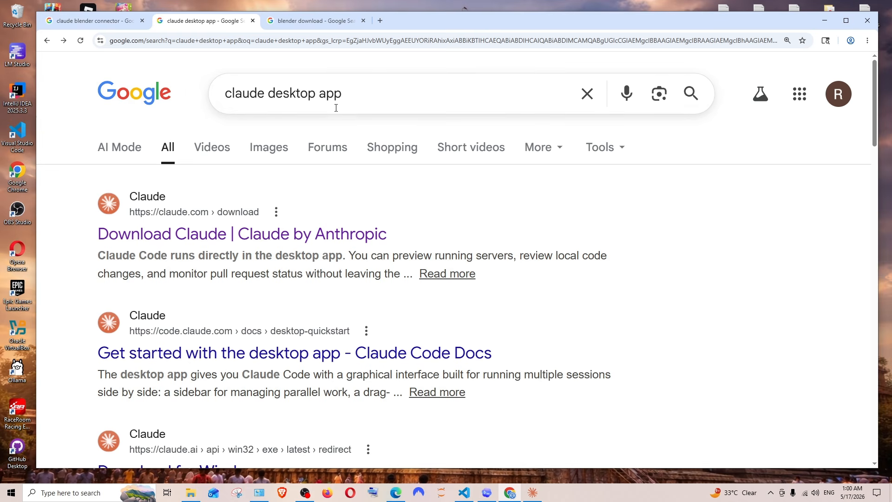
left_click(224, 239)
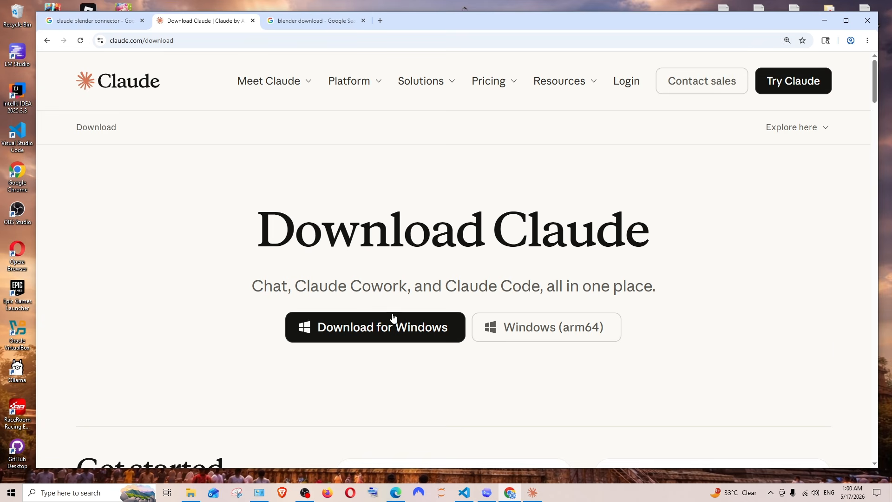
scroll(392, 319, "down", 5)
scroll(392, 317, "down", 1)
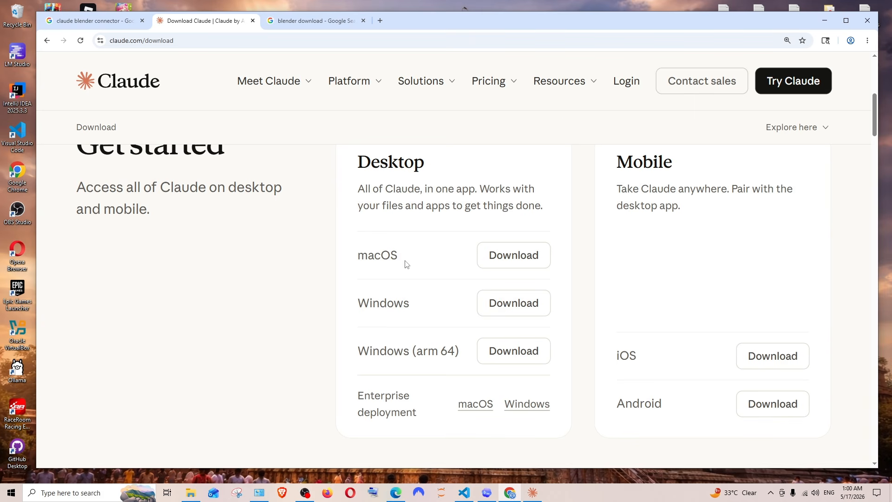
scroll(402, 263, "up", 6)
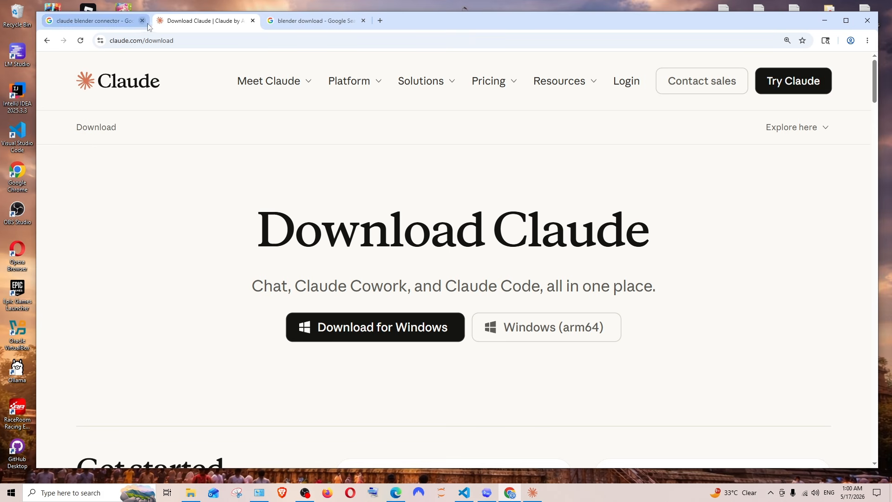
Step: View Blender's official download page from the "blender download" results, and return to the "claude blender connector" search results
left_click(285, 22)
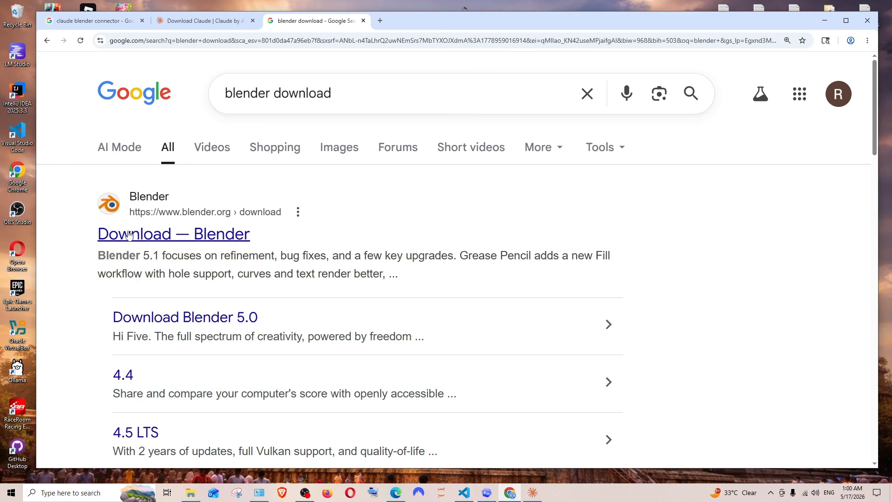
left_click(111, 234)
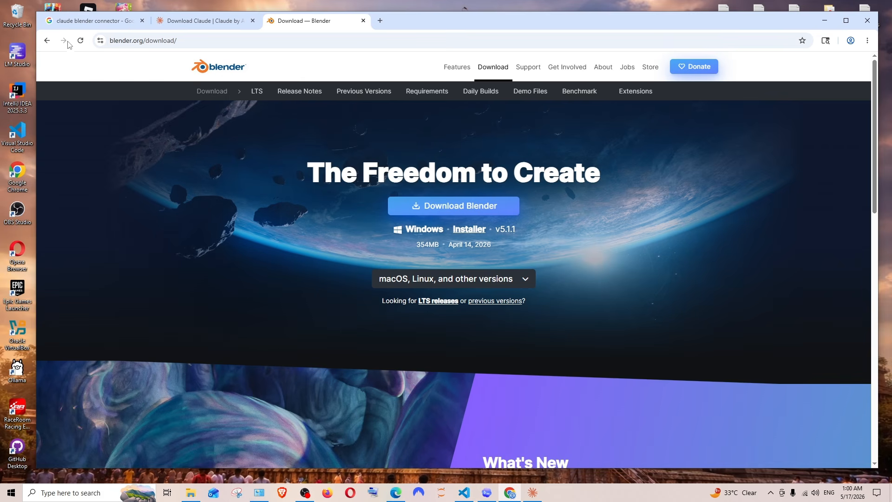
left_click(47, 40)
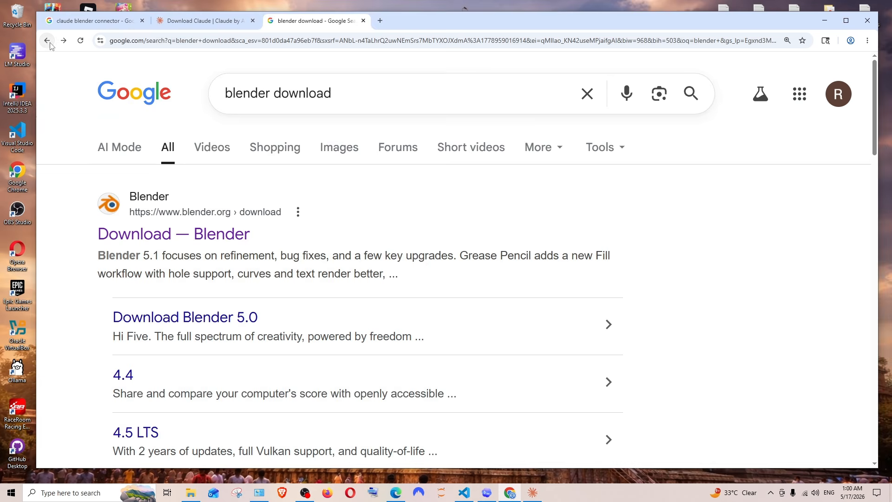
left_click(88, 20)
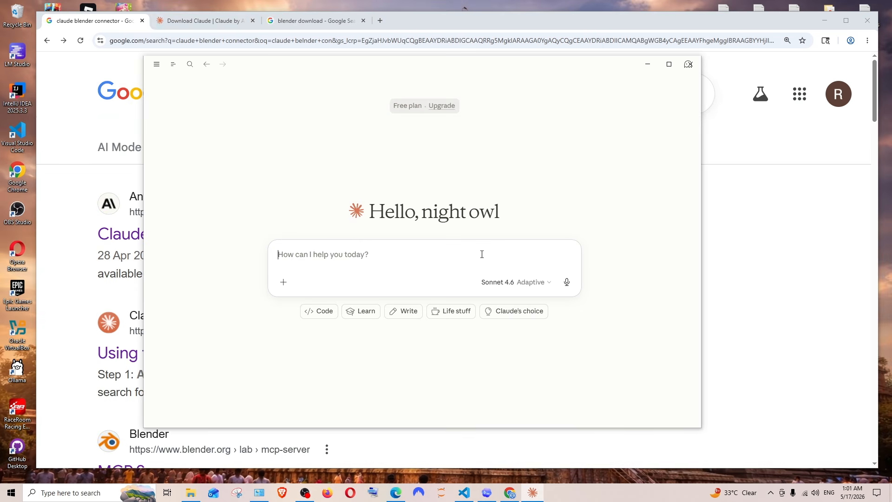
Step: Switch to the Claude desktop app and open the directory of available connectors from its Customize settings
left_click_drag(495, 67, 544, 74)
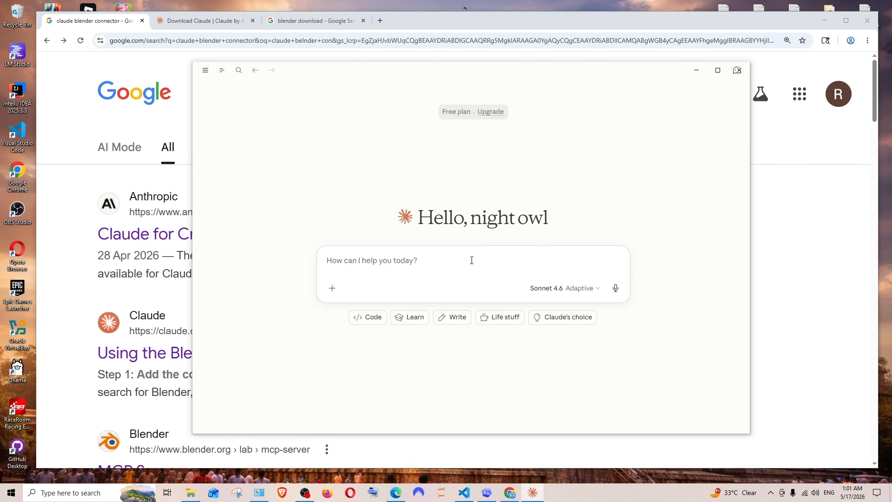
left_click(205, 71)
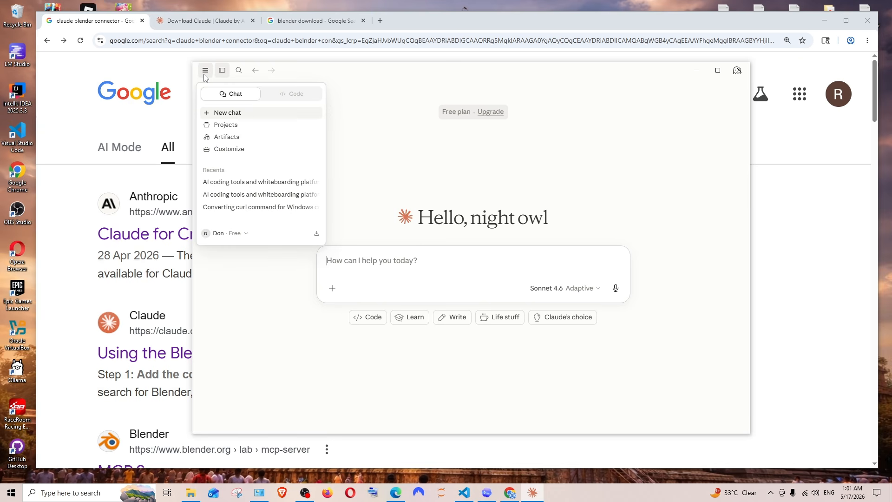
mouse_move(205, 71)
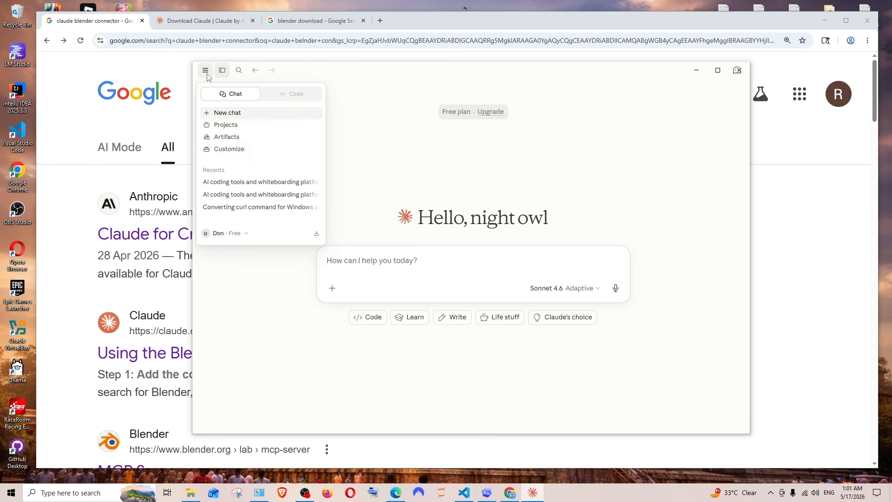
left_click(228, 149)
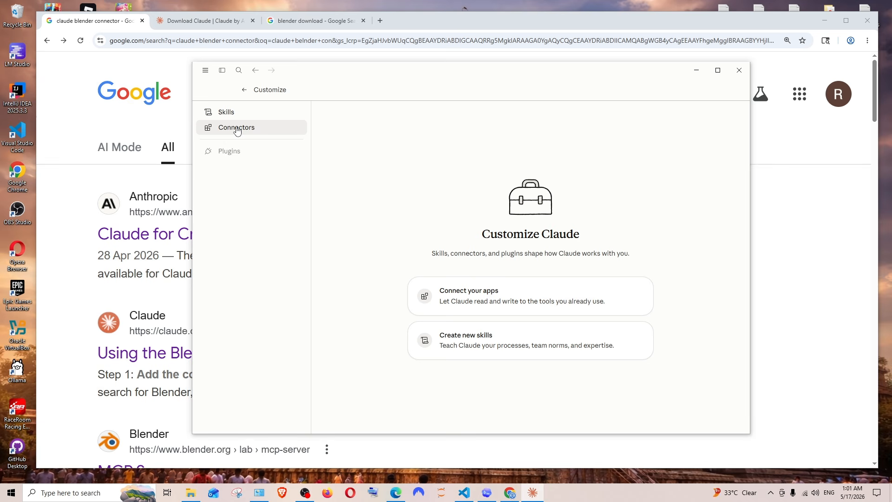
left_click(237, 128)
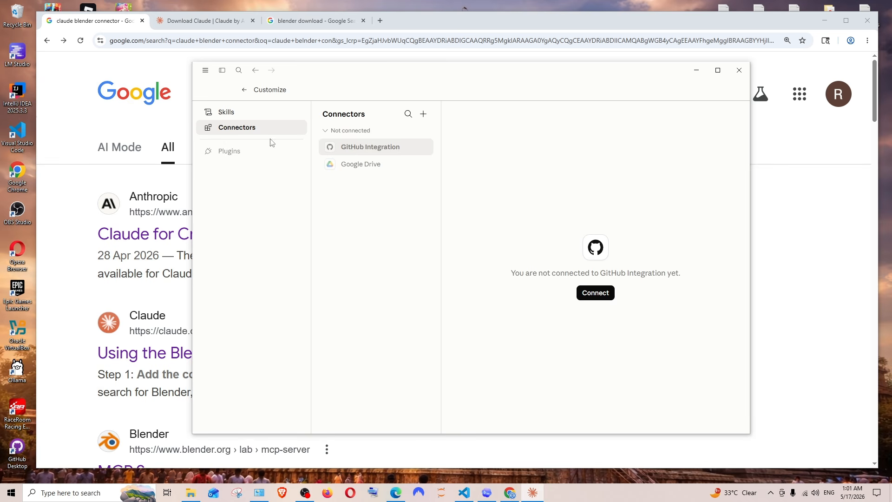
left_click(423, 115)
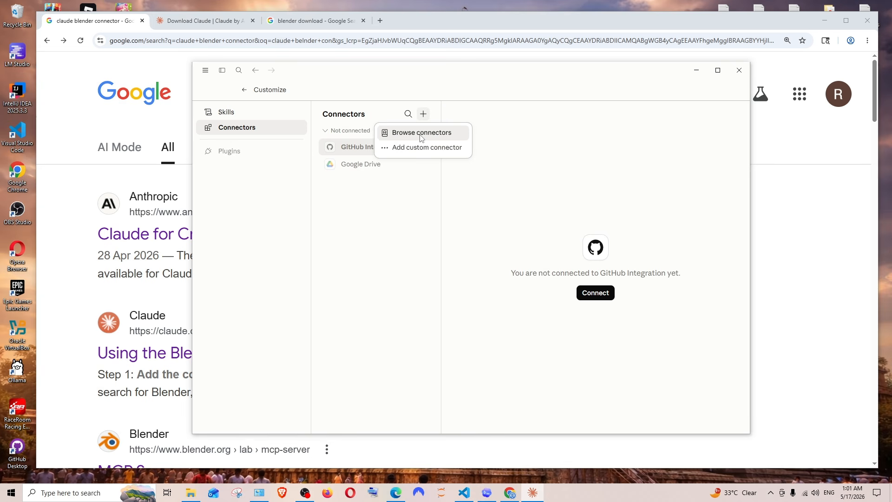
left_click(421, 134)
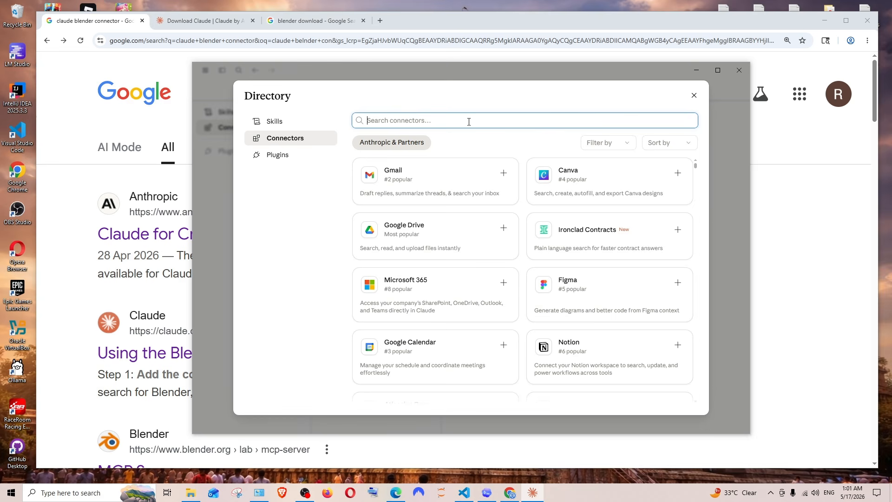
Step: Search the connector directory for "blender", install the Blender connector, and close the directory
type("blender")
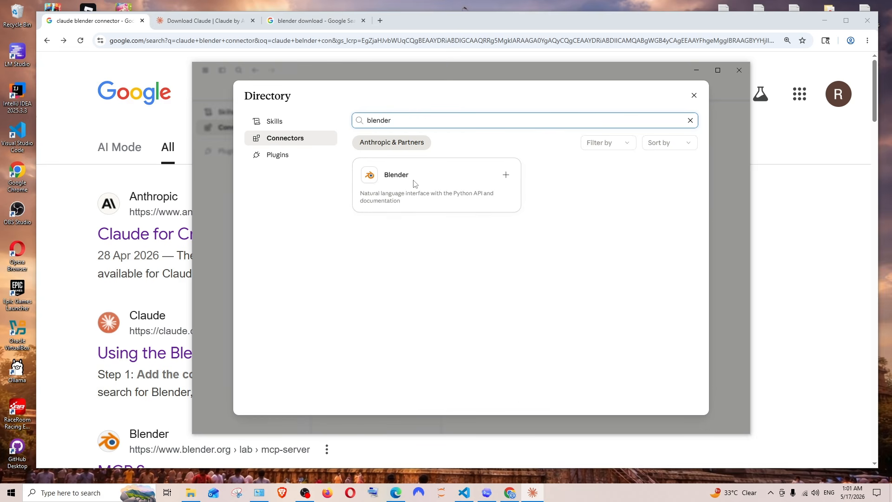
left_click(506, 175)
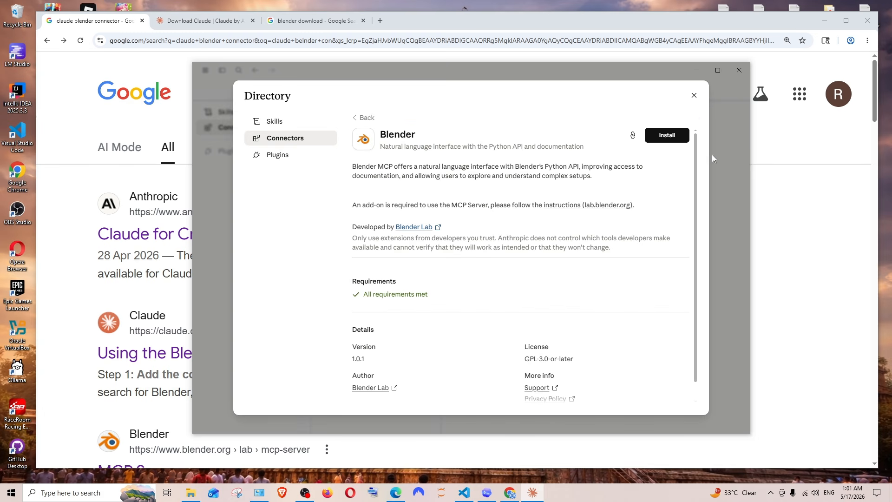
left_click(660, 141)
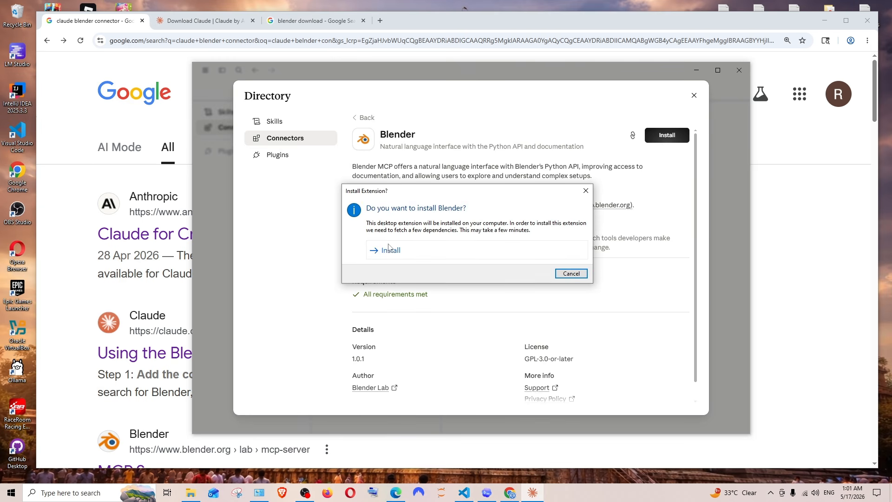
left_click(389, 249)
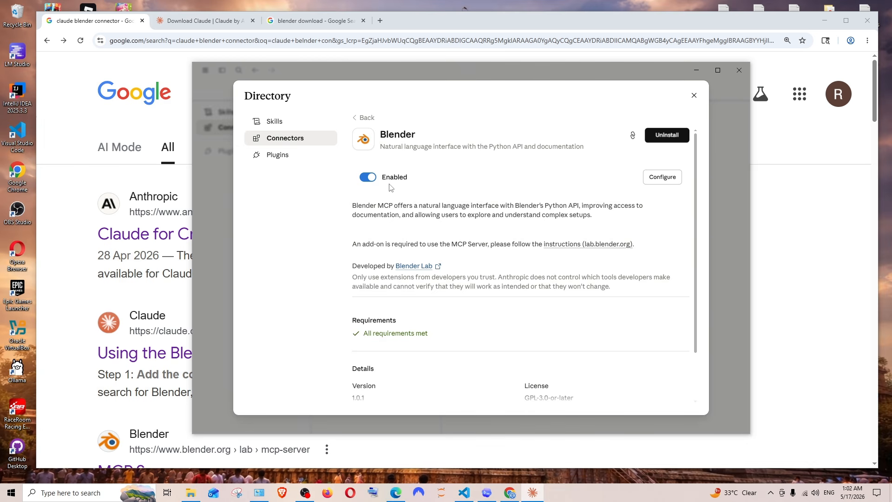
left_click(361, 116)
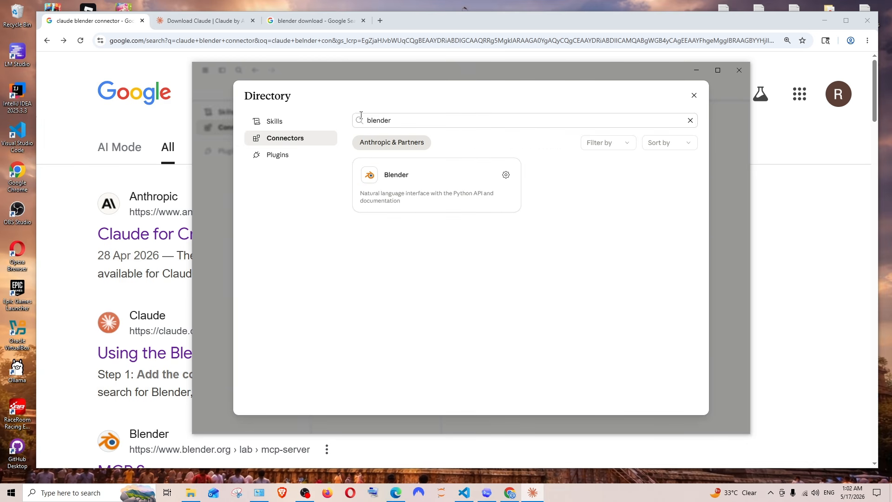
left_click(690, 120)
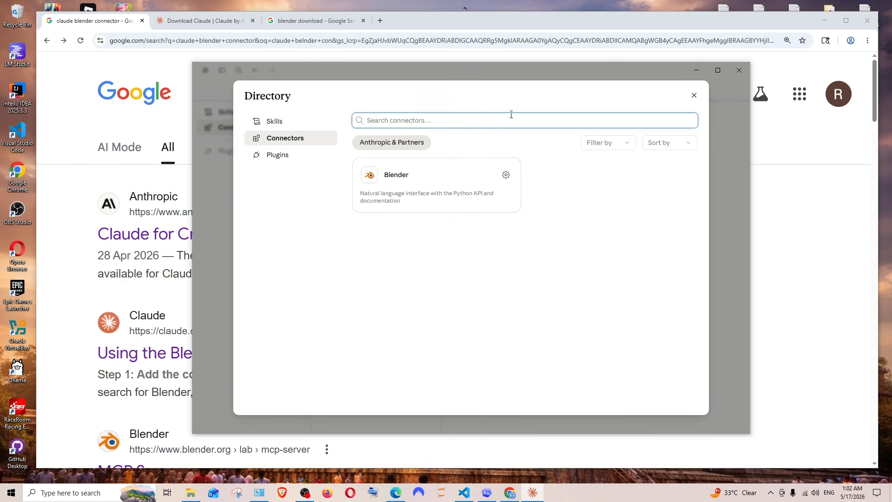
left_click(694, 96)
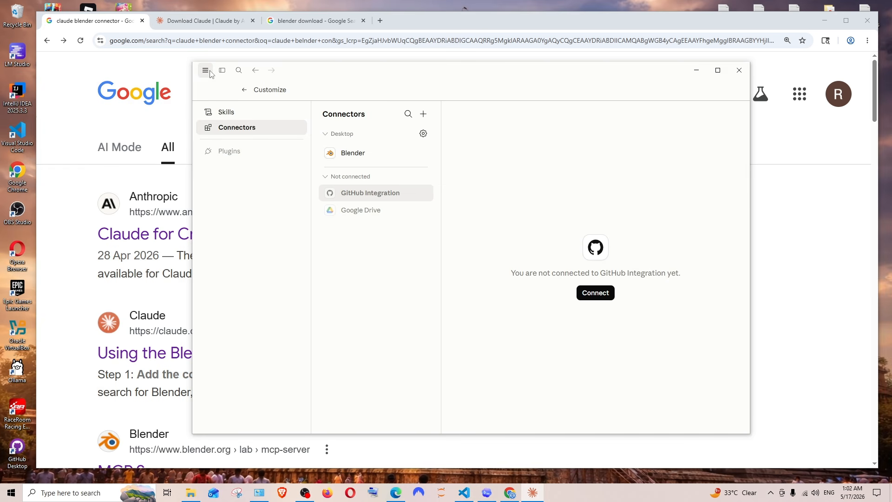
Step: Open the installed Blender connector's settings and examine the permissions of its read-only and write/delete tools
left_click(352, 155)
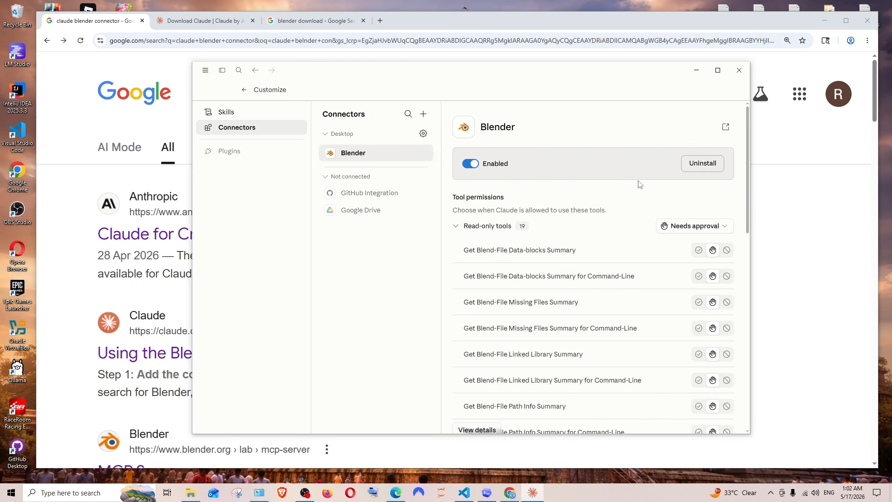
scroll(525, 209, "down", 5)
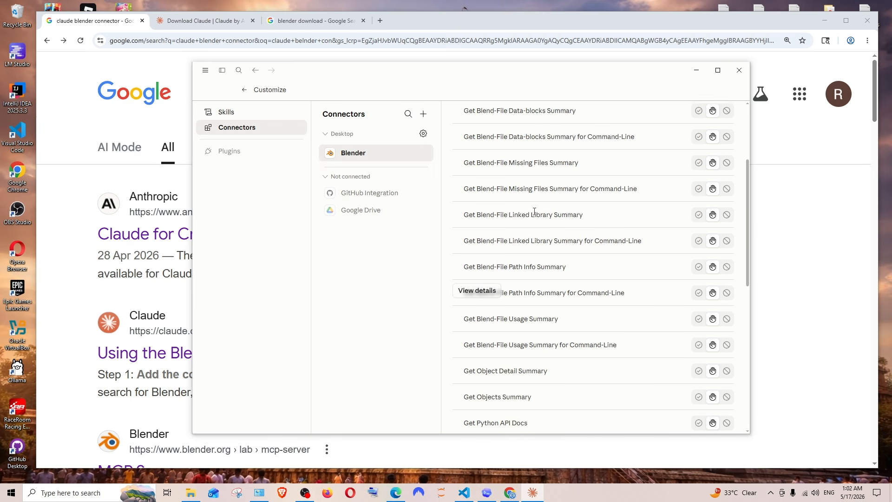
scroll(534, 211, "down", 6)
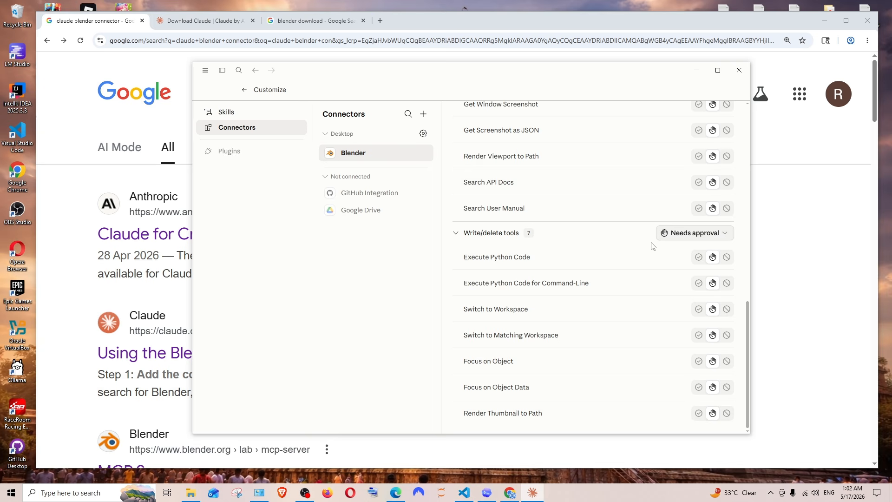
scroll(650, 247, "up", 5)
scroll(637, 251, "up", 6)
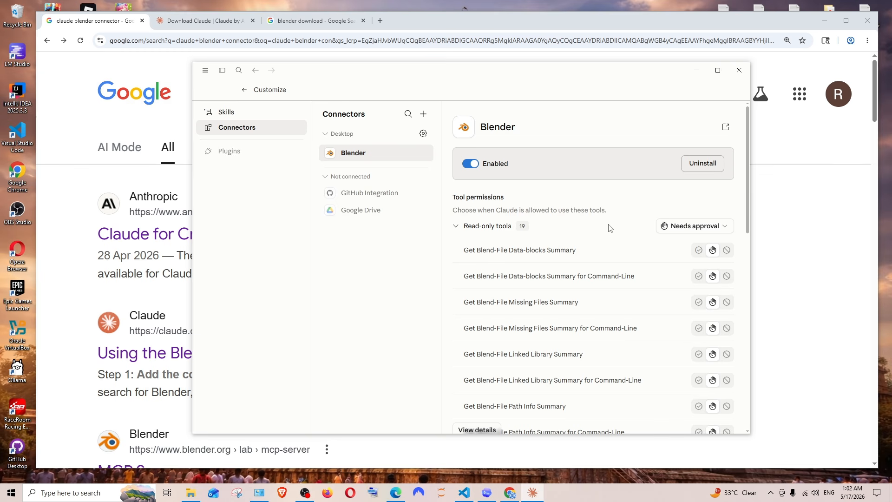
scroll(610, 228, "down", 3)
scroll(610, 227, "up", 1)
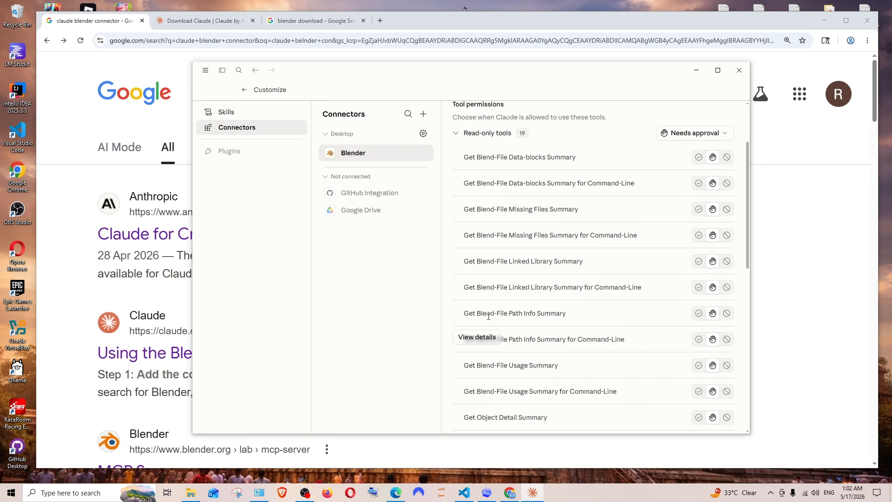
scroll(569, 318, "down", 8)
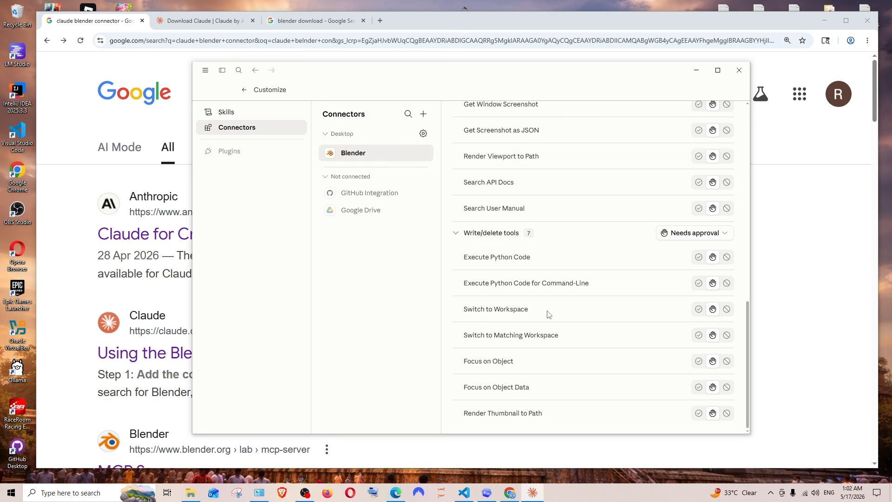
scroll(548, 314, "up", 8)
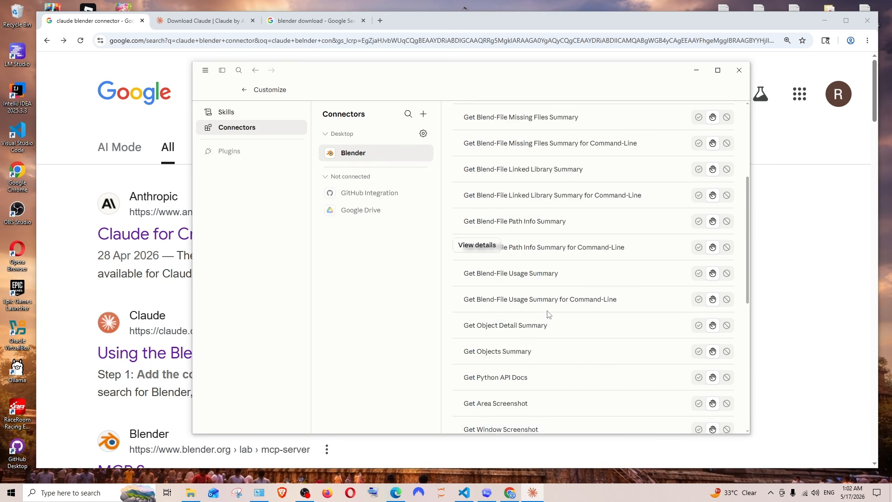
scroll(547, 314, "up", 2)
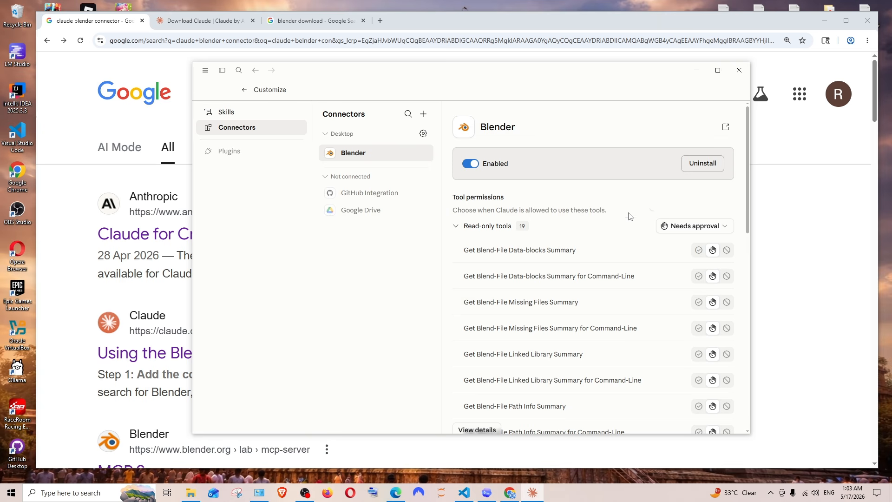
Step: Check which approval options the read-only tools offer and review the default permission of the write/delete tools
left_click(698, 228)
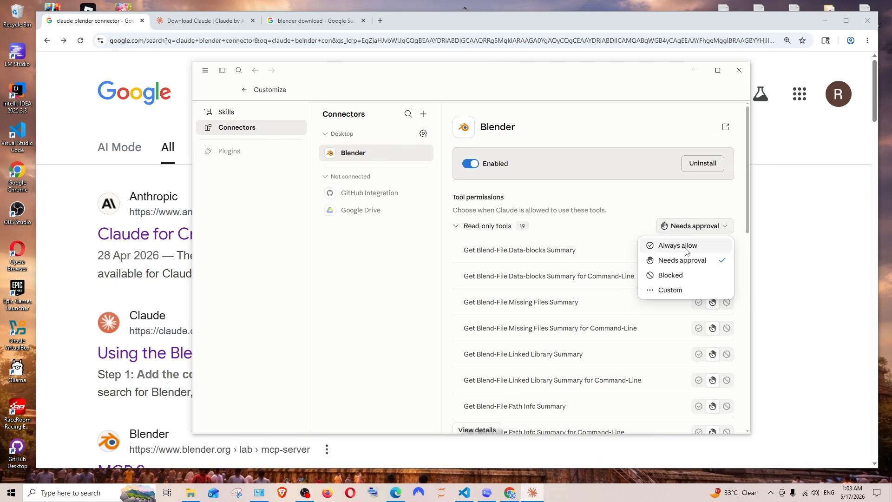
scroll(617, 269, "down", 10)
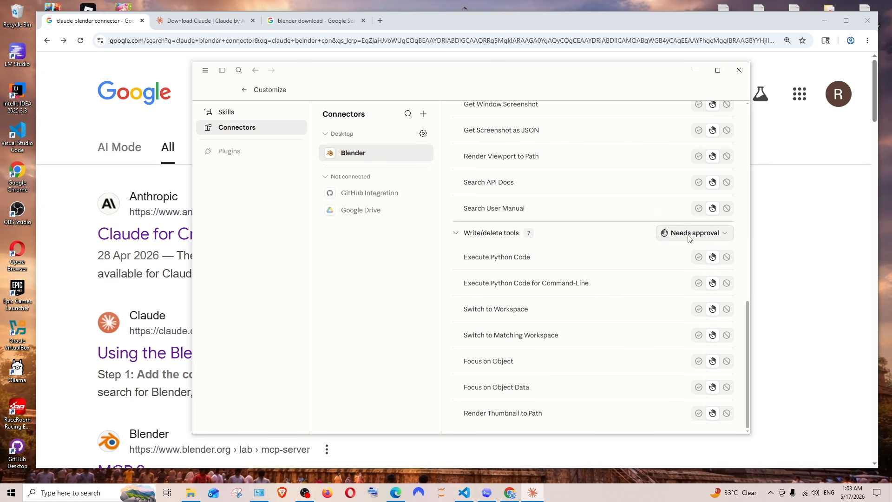
scroll(623, 241, "up", 10)
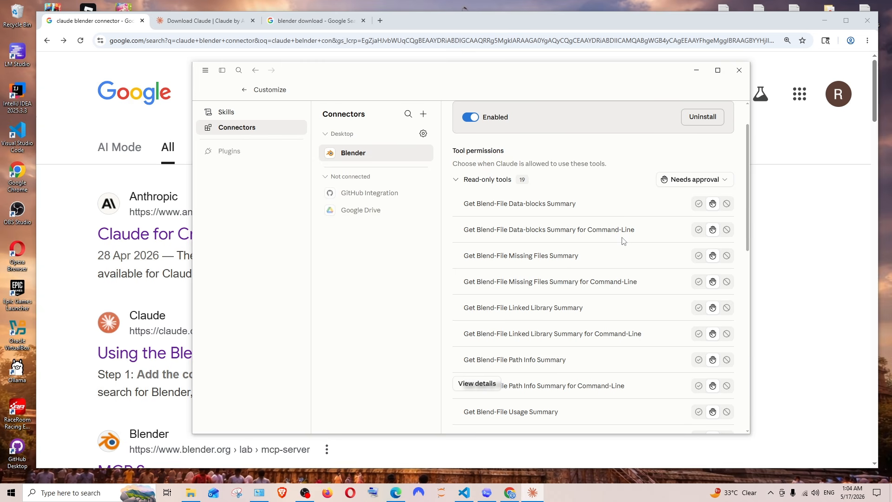
scroll(623, 241, "down", 2)
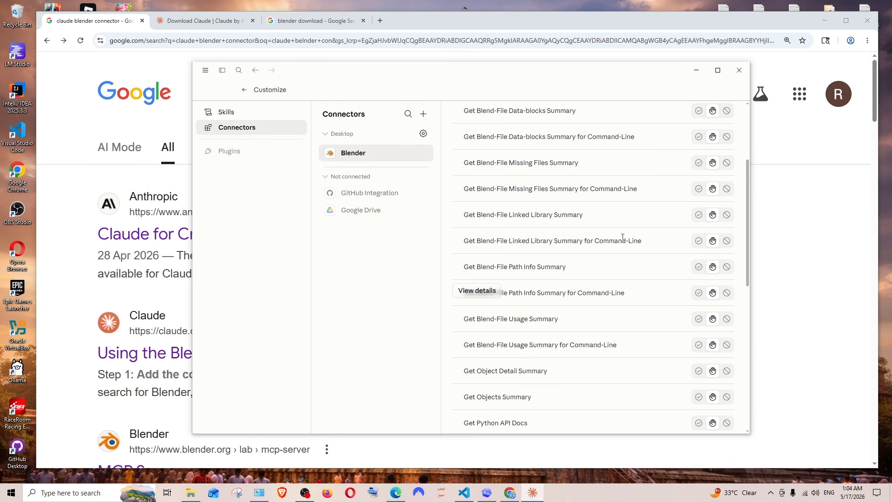
scroll(623, 237, "up", 3)
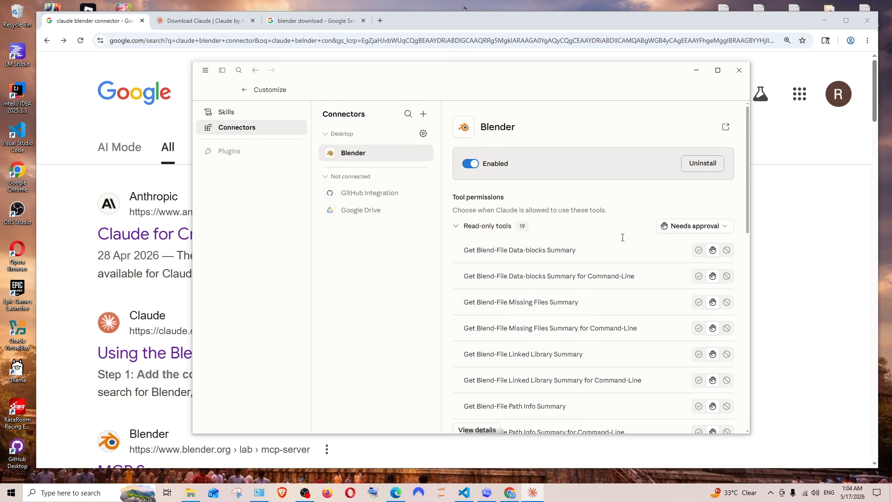
Step: Examine the approval options of the Blender connector's individual read-only tools and the group permission of its write/delete tools
left_click(698, 251)
left_click(713, 251)
scroll(537, 290, "down", 10)
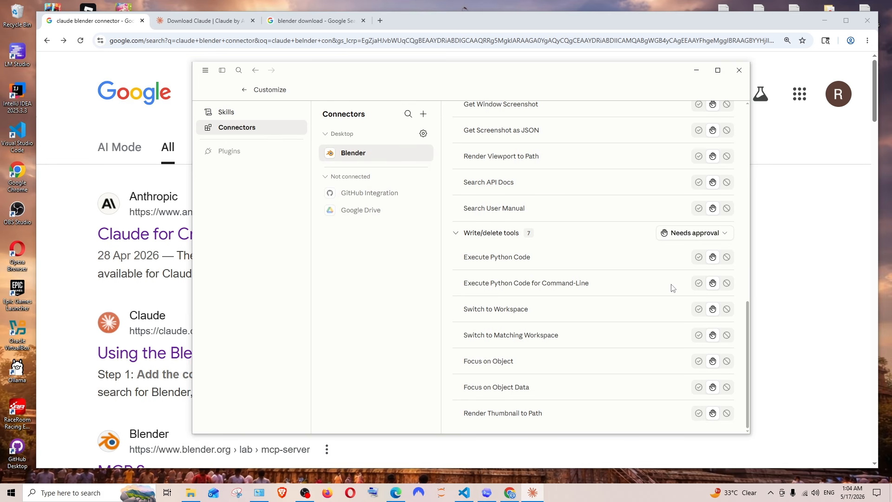
scroll(673, 279, "up", 10)
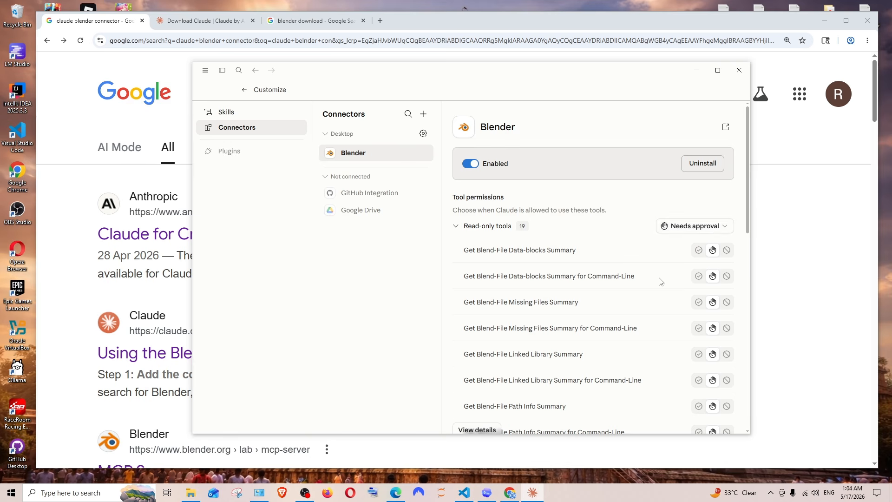
scroll(646, 281, "down", 5)
scroll(645, 282, "down", 5)
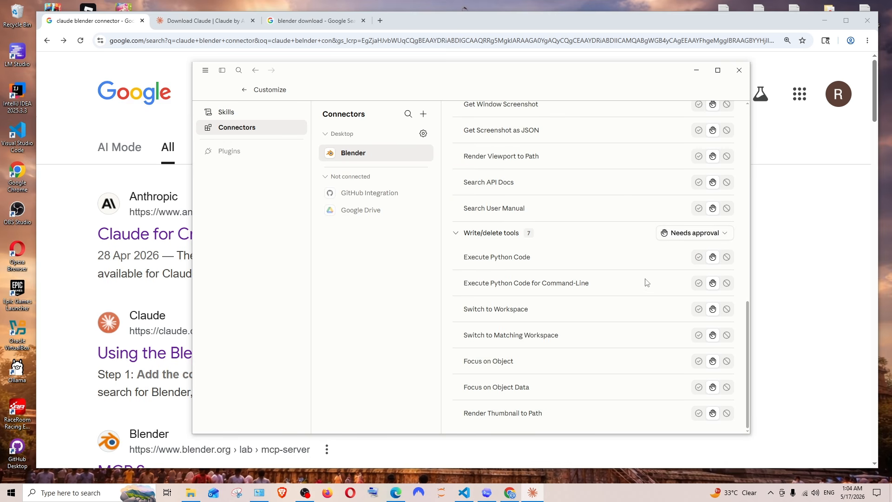
left_click(686, 233)
left_click(618, 242)
scroll(546, 332, "up", 10)
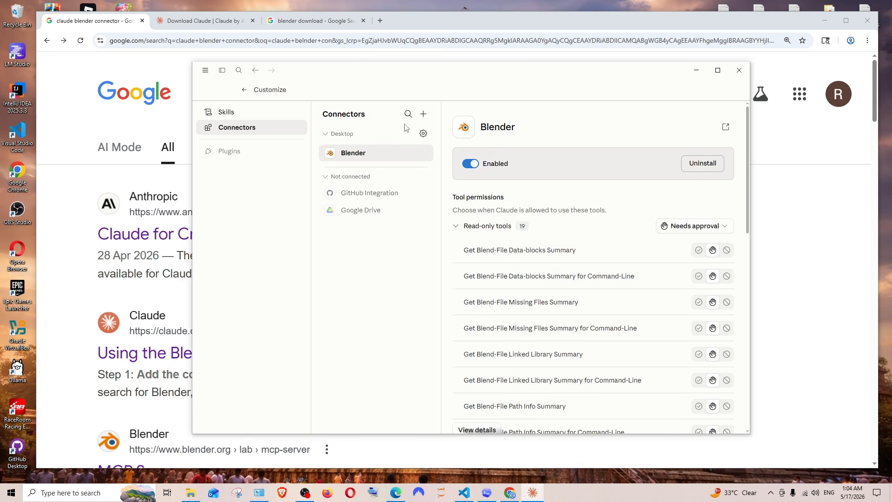
Step: Switch to the browser, open the "Using the Blender Connector in Claude" tutorial, and find its setup section and prerequisites
left_click(75, 85)
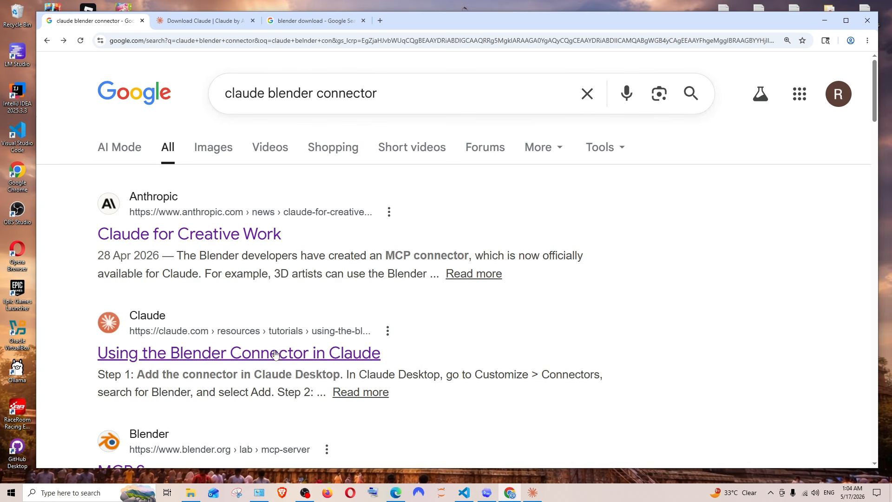
left_click(208, 352)
scroll(311, 299, "down", 6)
scroll(311, 299, "down", 2, "ctrl")
scroll(312, 302, "down", 5)
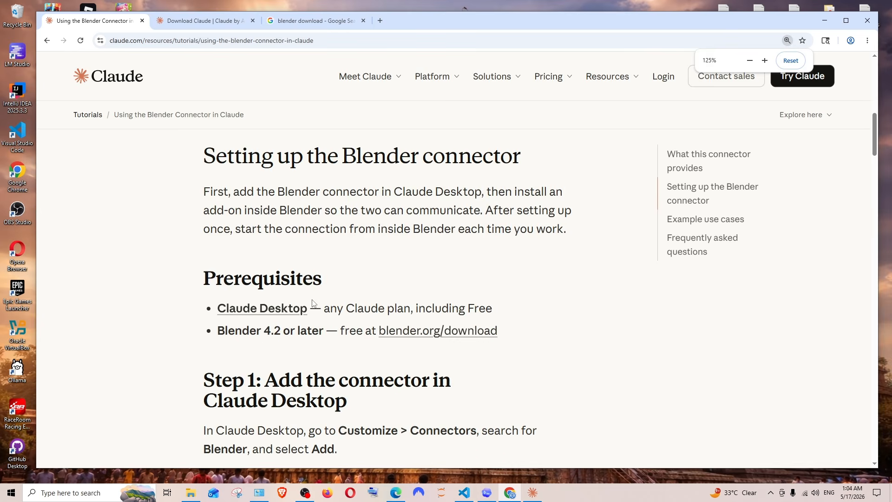
scroll(312, 302, "down", 1)
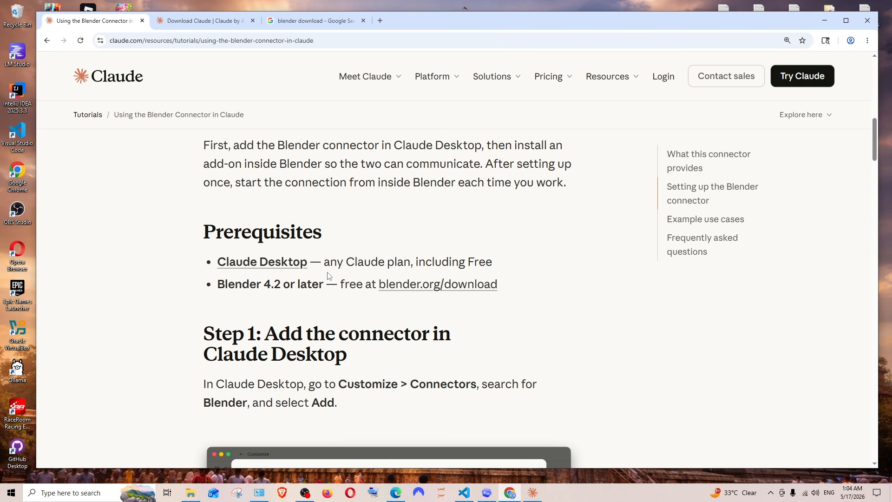
Step: Read the tutorial's steps for adding the connector in Claude Desktop and installing the add-on in Blender
scroll(300, 263, "down", 3)
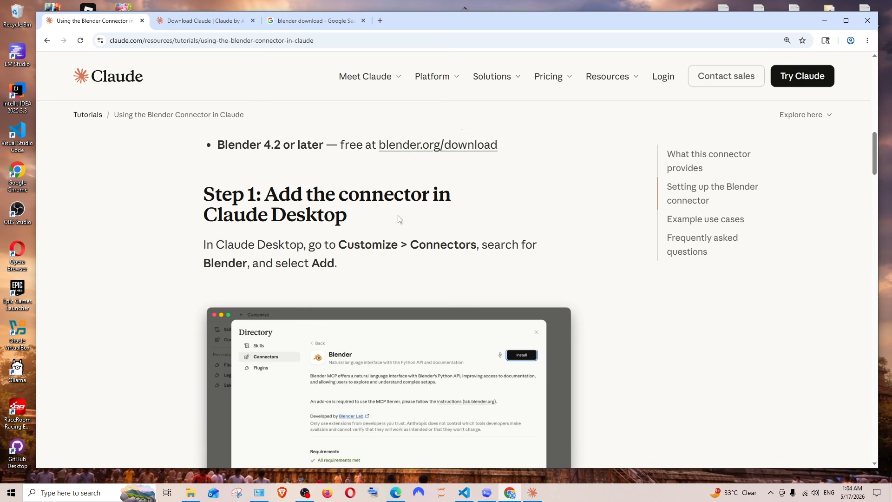
scroll(255, 236, "down", 1)
left_click_drag(339, 217, 207, 207)
scroll(367, 238, "down", 5)
scroll(312, 239, "down", 2)
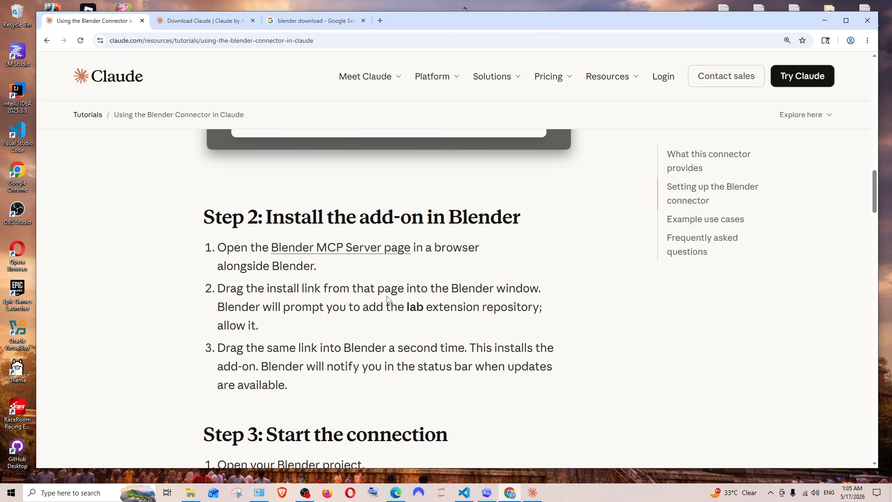
left_click_drag(264, 219, 539, 214)
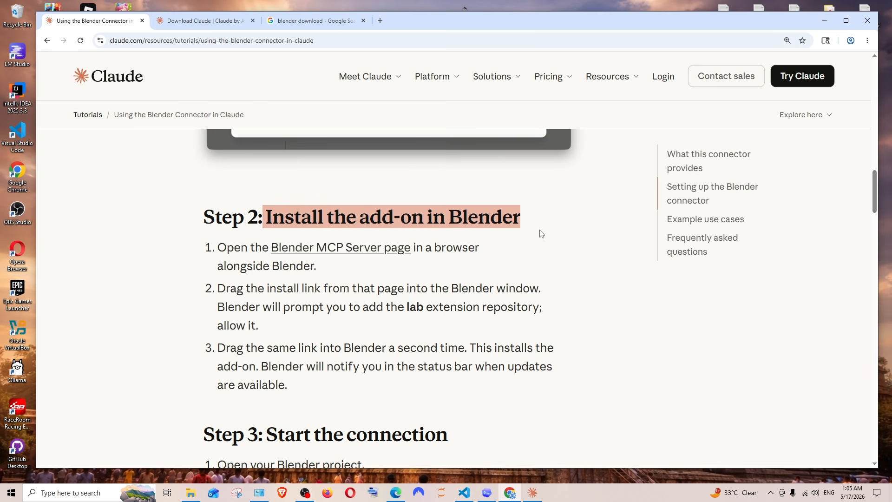
left_click(540, 229)
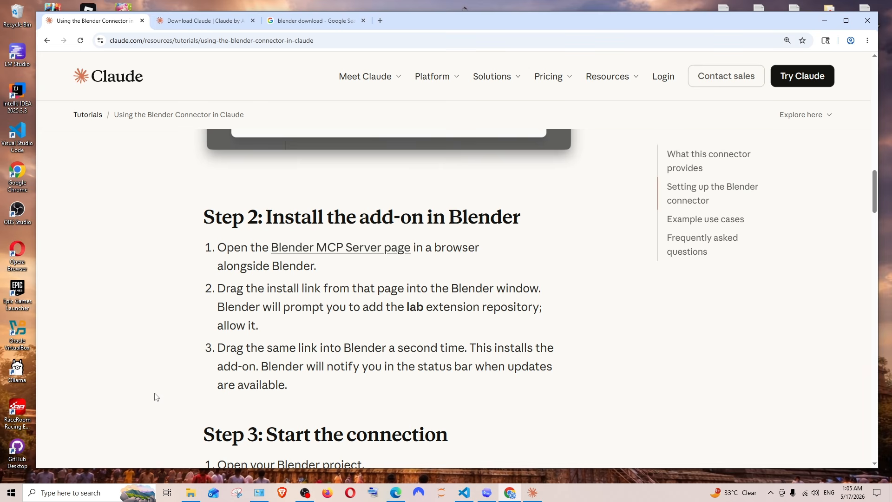
scroll(347, 228, "down", 1)
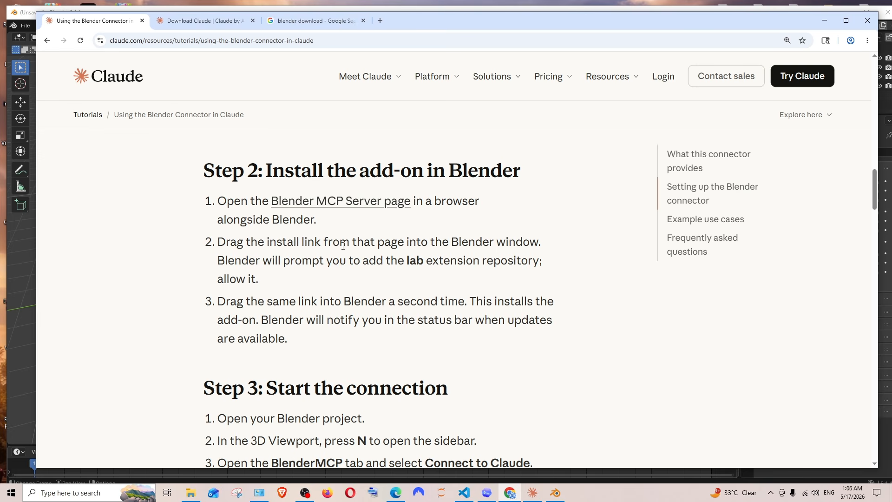
Step: Open the tutorial's linked Blender MCP Server page in a separate tab and find its Add-on installation section
right_click(327, 204)
left_click(361, 216)
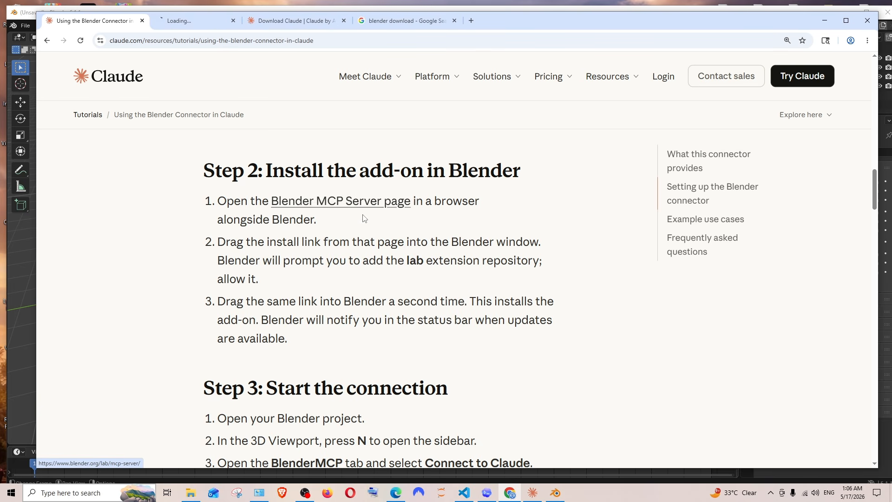
left_click(209, 20)
scroll(295, 227, "down", 3)
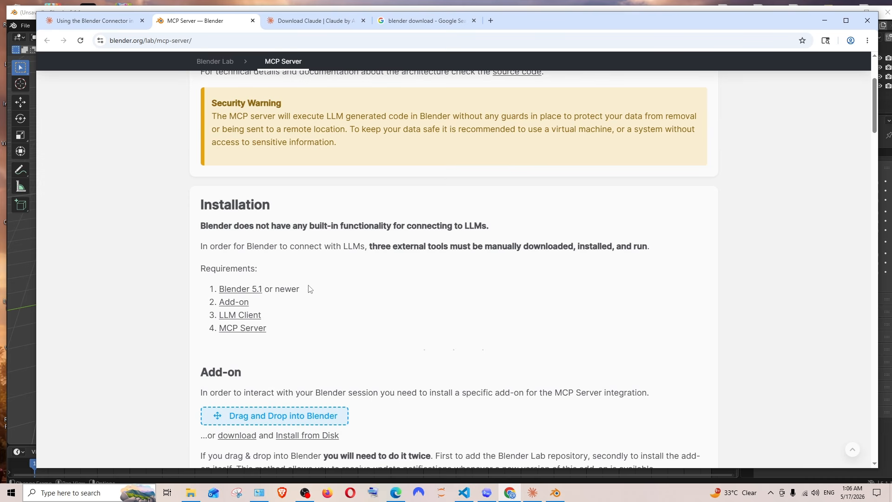
scroll(310, 289, "down", 4)
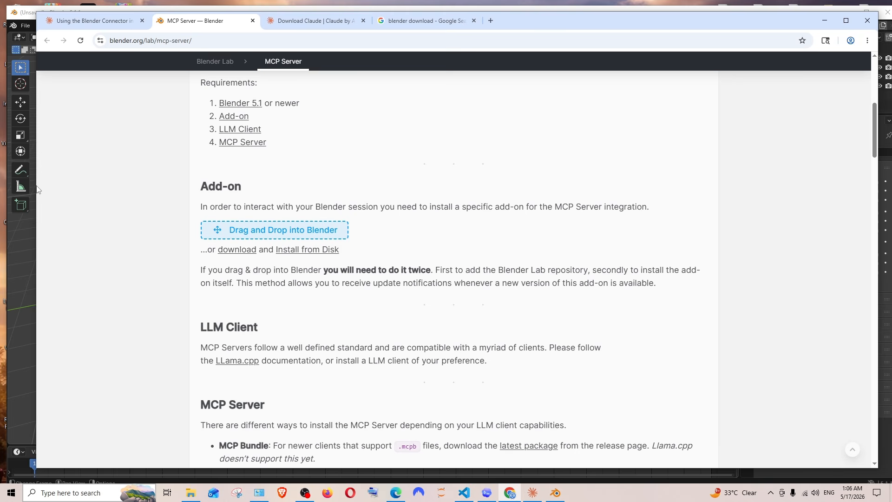
Step: Narrow the browser beside Blender, drop the add-on link into the viewport, and enable Allow Online Access in Blender's system preferences
left_click_drag(36, 187, 523, 212)
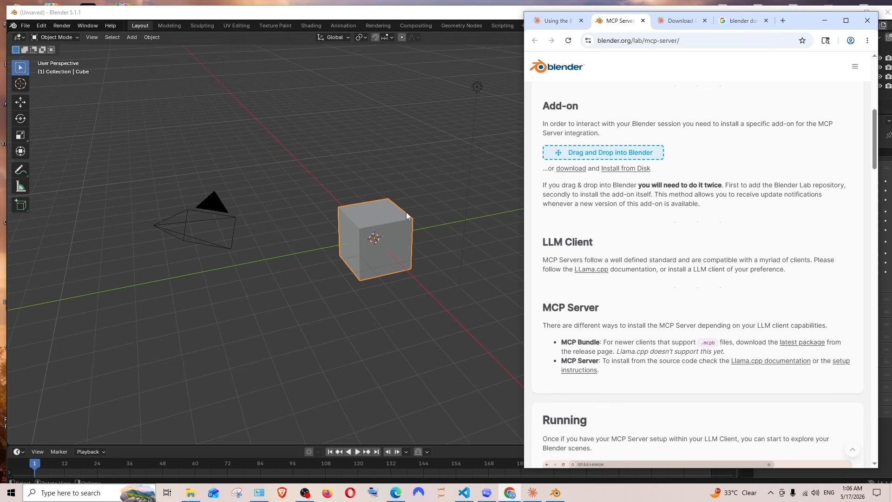
left_click_drag(609, 153, 314, 177)
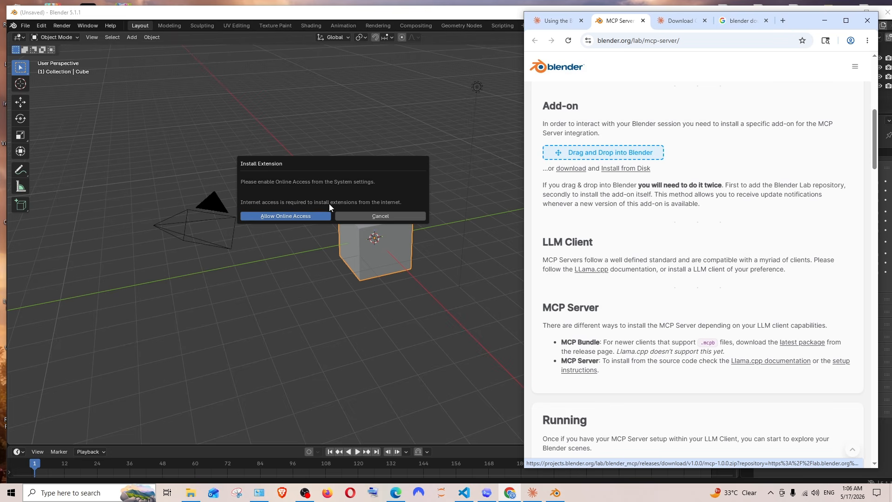
left_click(288, 218)
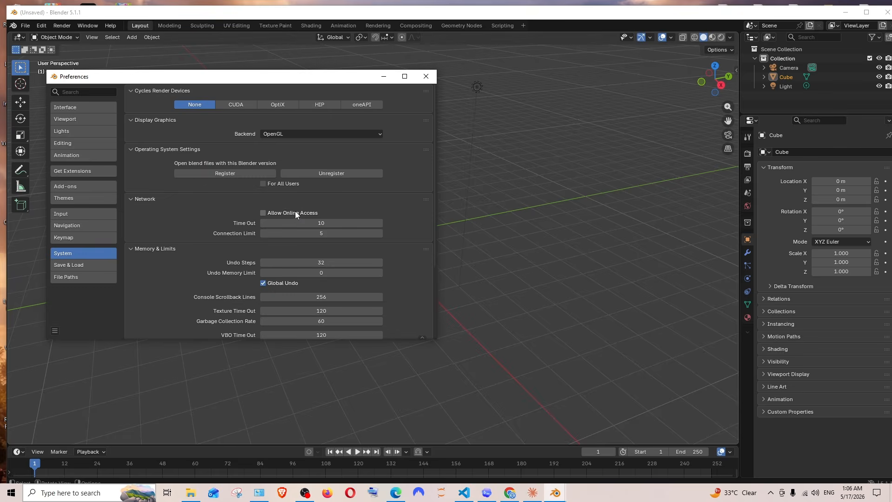
left_click(263, 213)
left_click(426, 76)
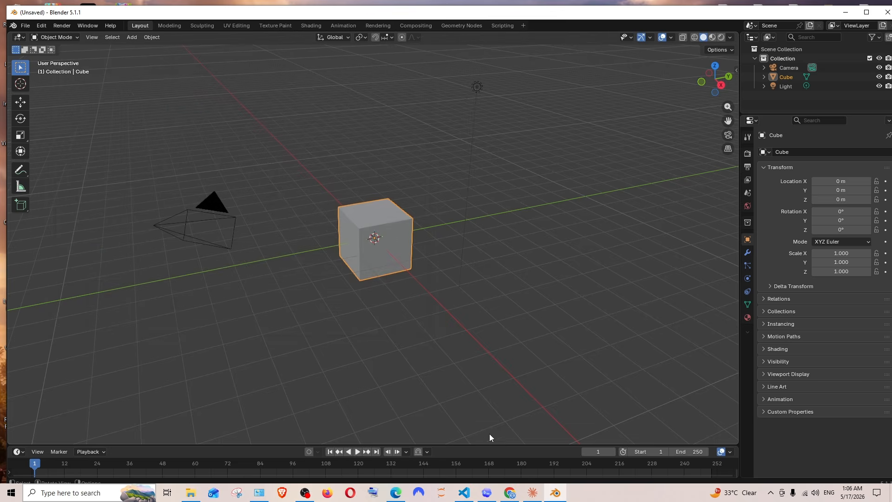
left_click(511, 493)
left_click_drag(604, 158, 379, 169)
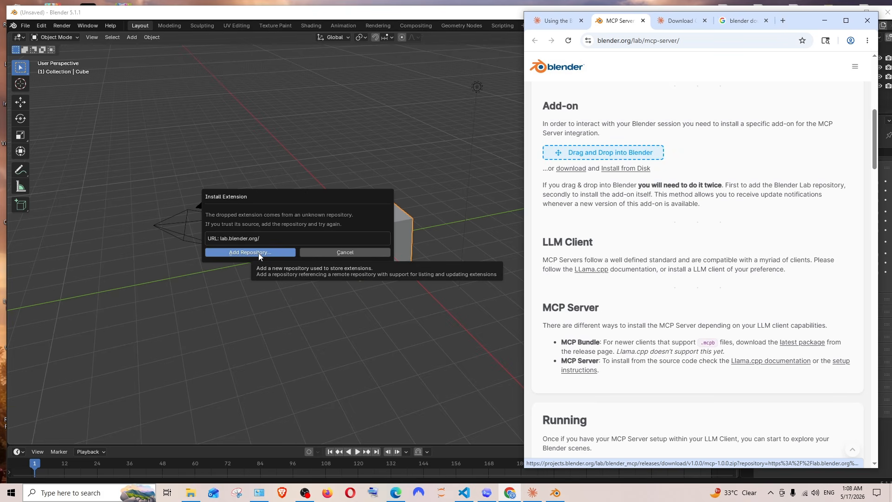
left_click(259, 254)
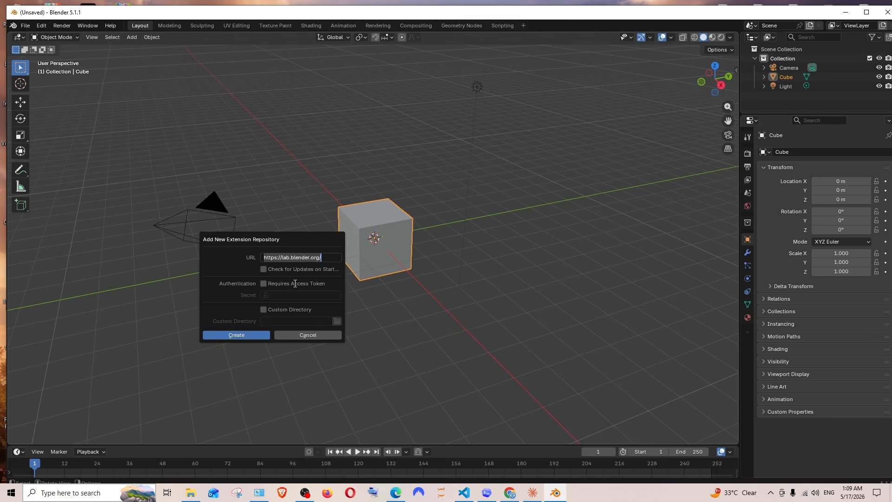
left_click(256, 334)
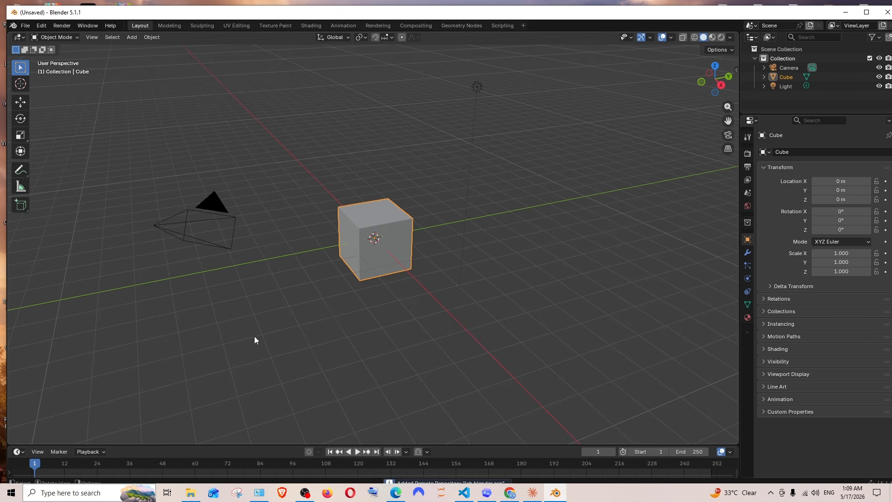
Step: Drop the add-on link into Blender once more and install the MCP add-on with Enable Add-on checked
left_click(509, 493)
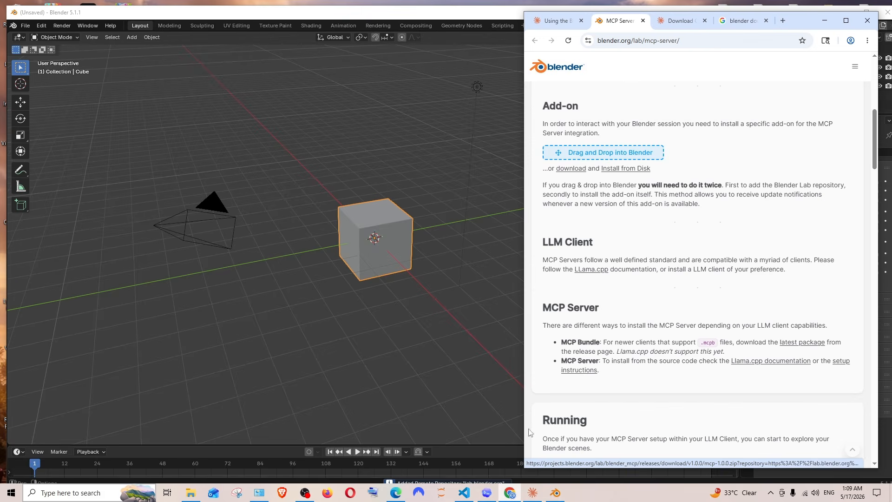
left_click_drag(597, 154, 274, 190)
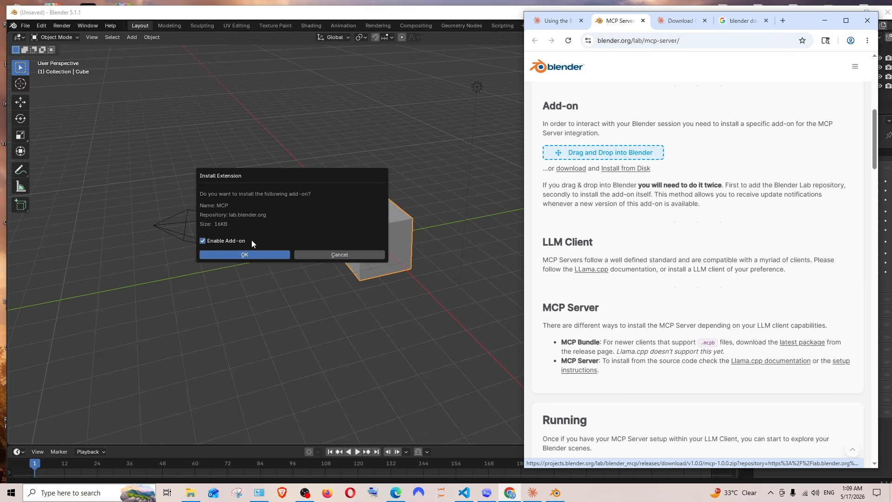
left_click(244, 254)
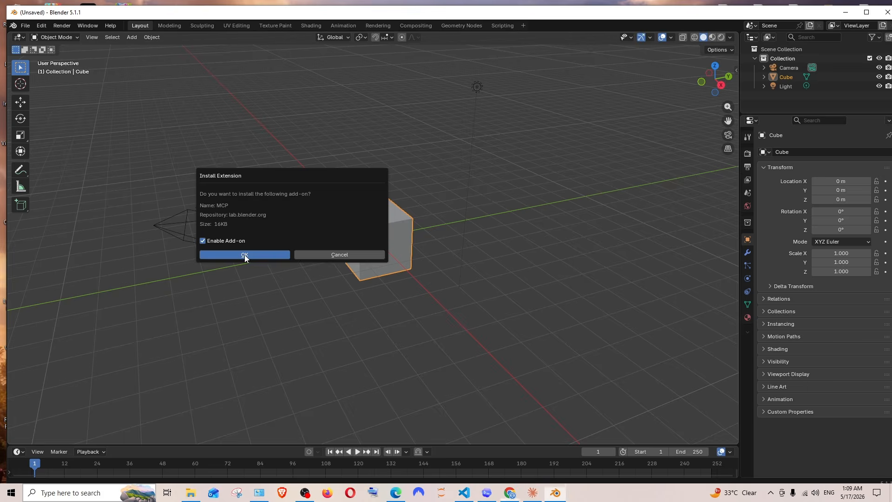
Step: Try to install the MCP add-on from the web page another time and dismiss the resulting dialog
key("alt+Tab")
left_click_drag(604, 152, 323, 152)
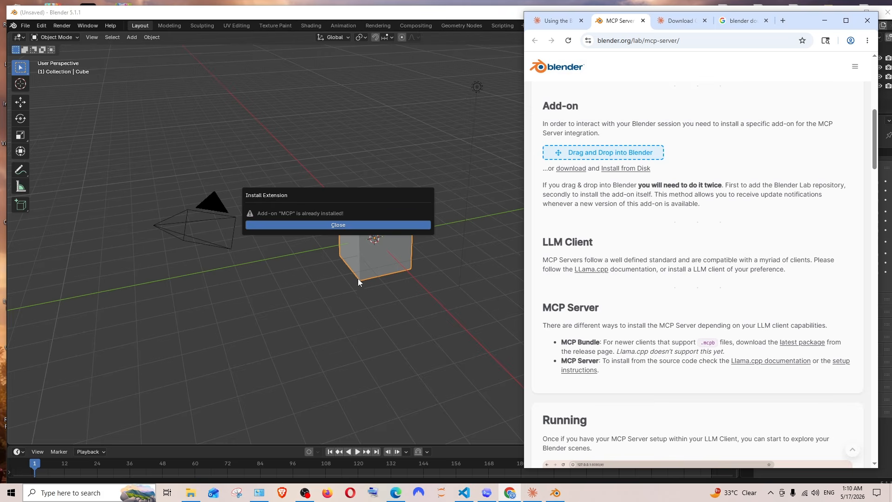
left_click(314, 207)
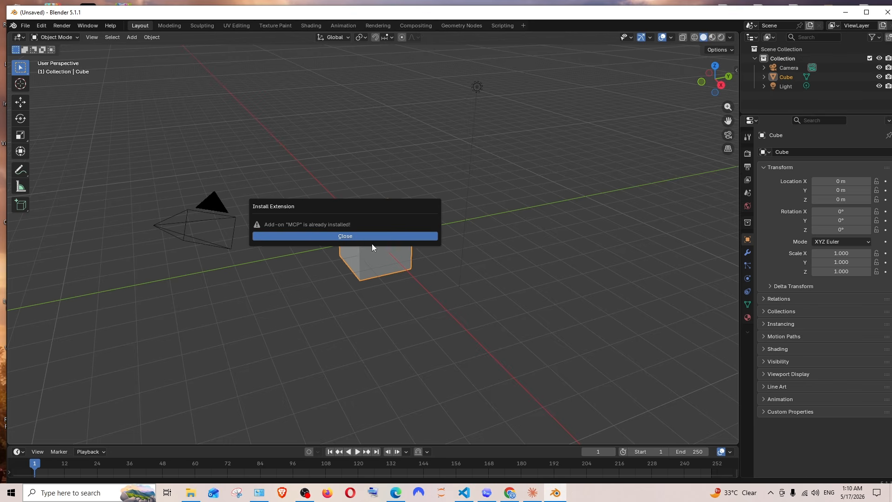
left_click(338, 237)
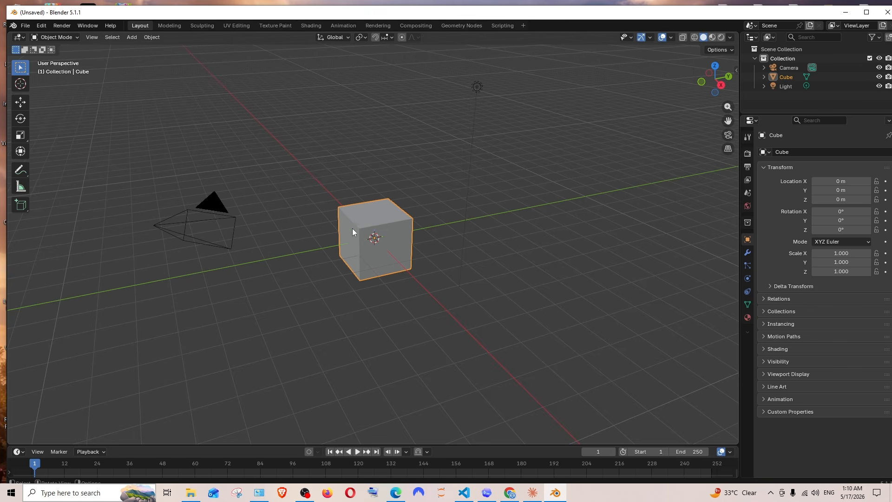
Step: Search the add-ons in Blender's preferences for "mcp" and expand the MCP add-on's details and server settings
left_click(40, 26)
left_click(59, 145)
left_click_drag(155, 79, 198, 95)
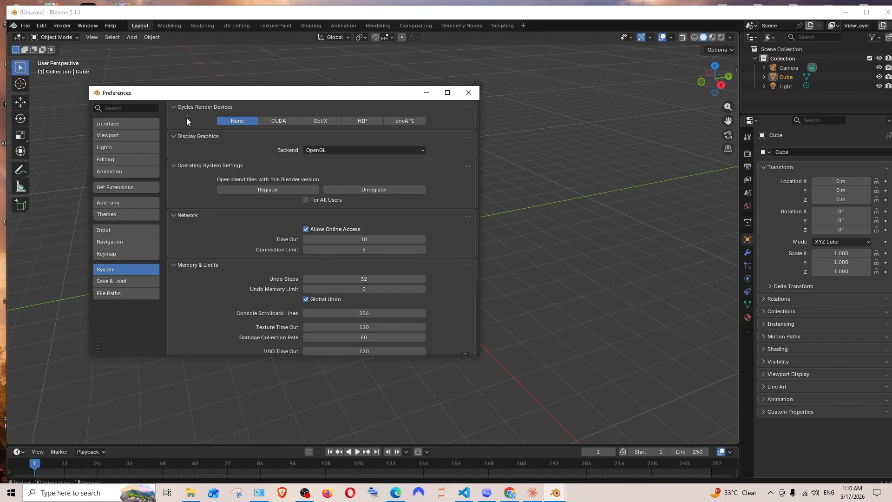
left_click(125, 203)
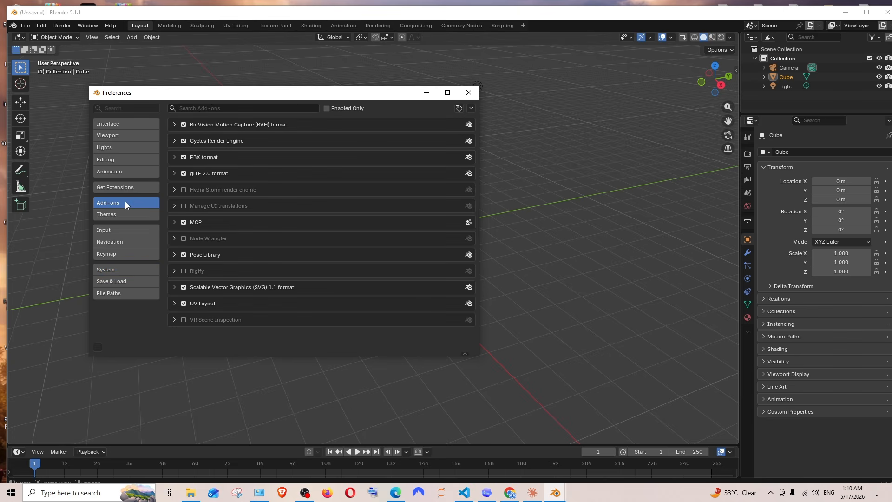
left_click(213, 107)
type("mcp")
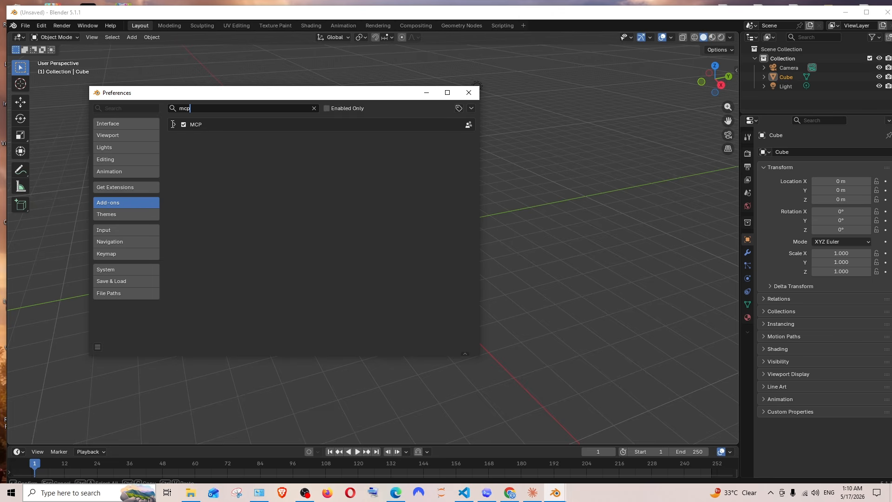
left_click(174, 124)
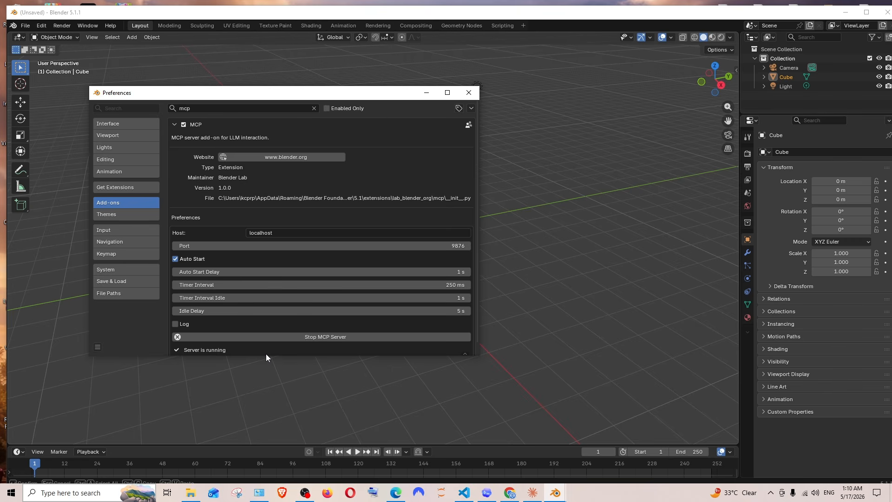
Step: Stop the MCP server from the add-on's preferences, start it again, and check its status
left_click(319, 336)
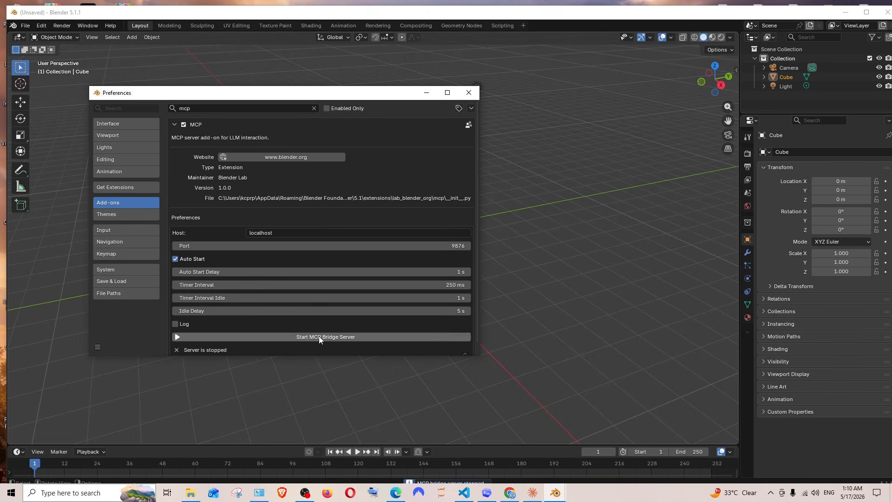
left_click(304, 336)
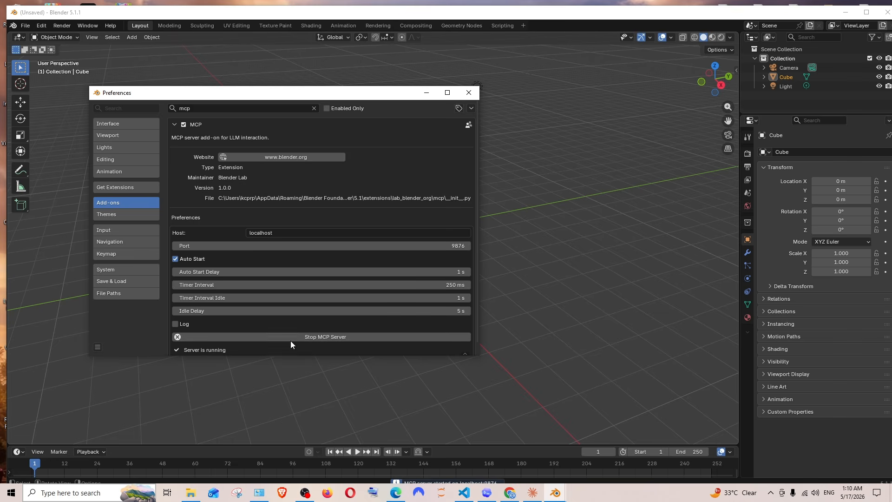
scroll(284, 351, "down", 1)
scroll(257, 124, "up", 1)
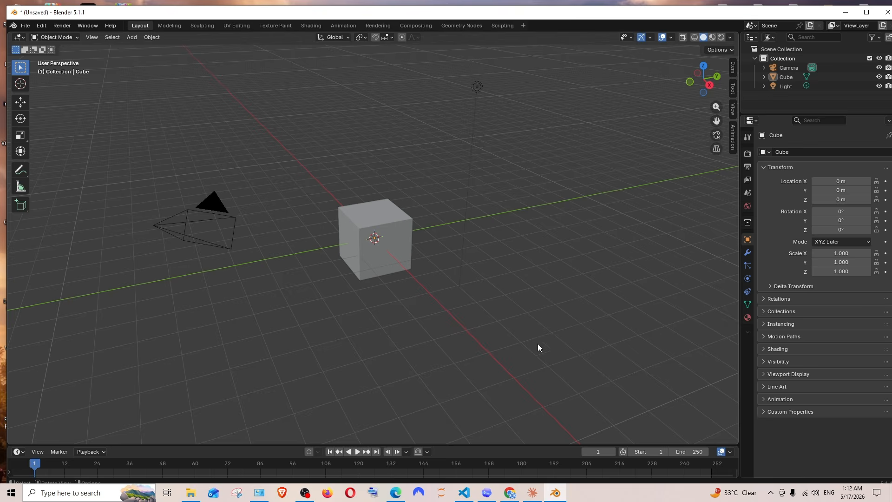
Step: Switch to Claude, leave the Customize page and send the message "hey are u connected to blender?" in a new chat
left_click(532, 492)
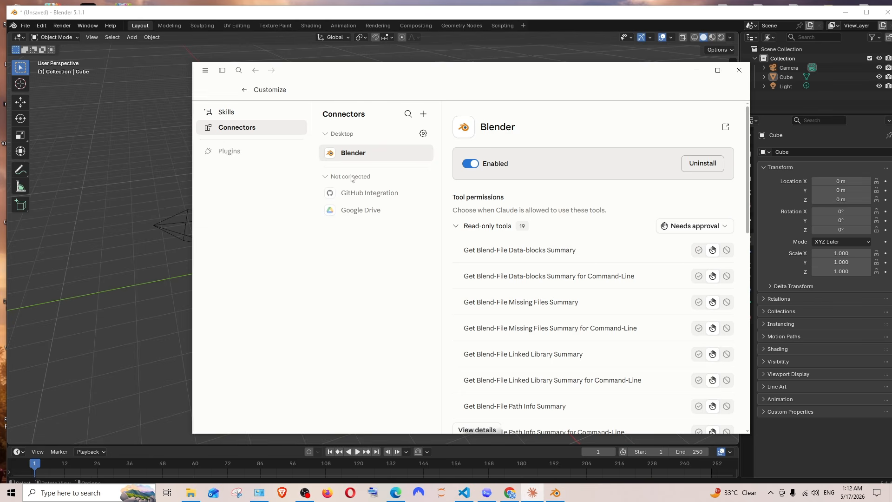
left_click(244, 90)
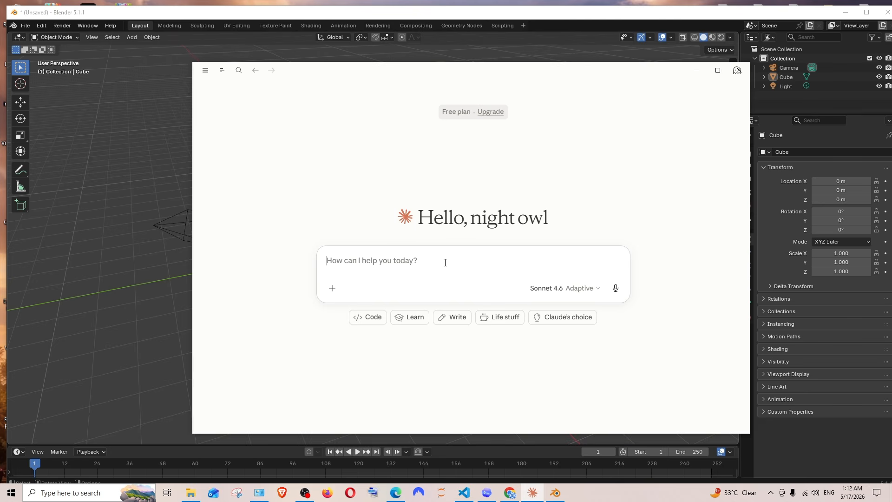
type("hey are")
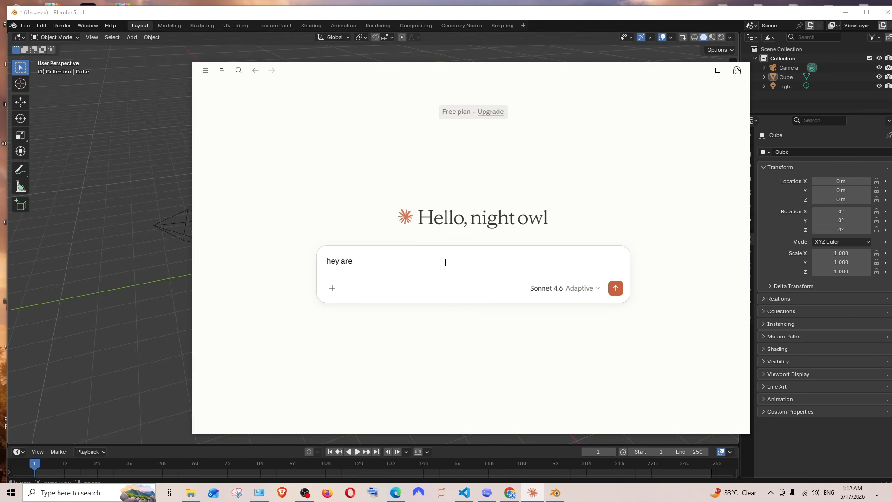
type("blender?")
key("Return")
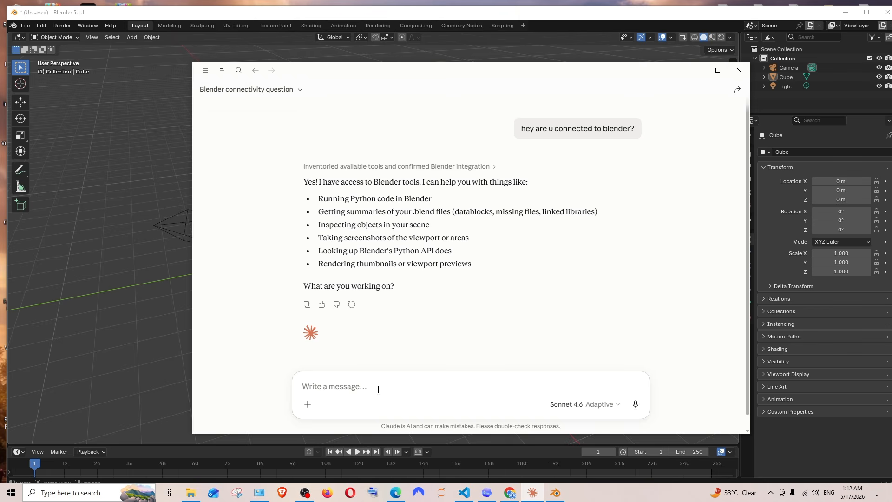
Step: Ask Claude "can u see my current project ?" and always allow the Get Window Screenshot tool from Blender
type("can u see my current project ?")
key("Return")
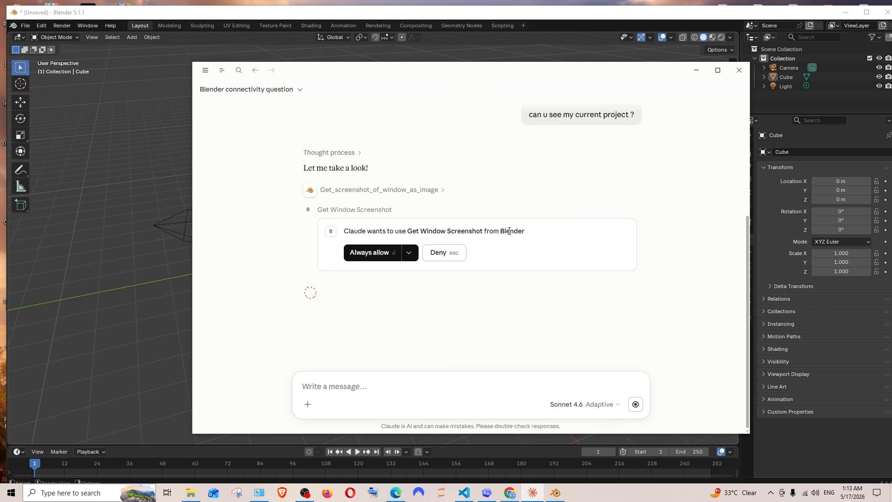
left_click(369, 256)
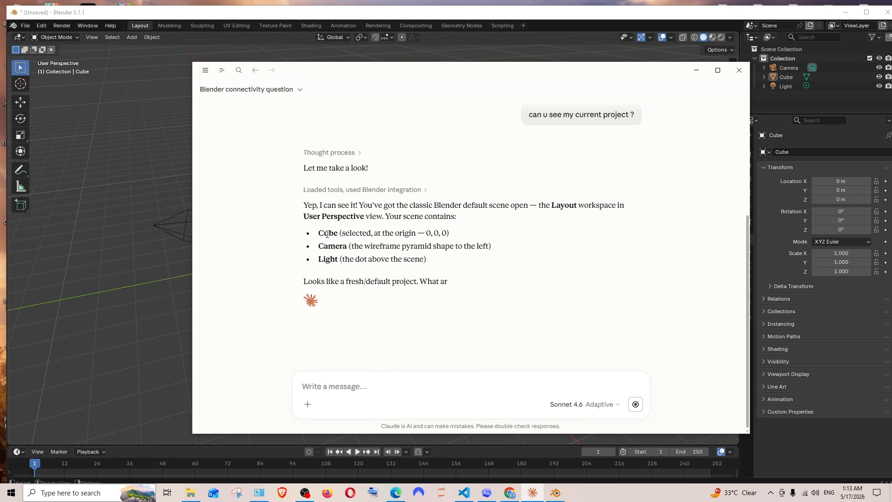
Step: Move the Claude window aside so that the cube in Blender's viewport is uncovered
left_click_drag(436, 72, 443, 290)
left_click_drag(391, 302, 486, 88)
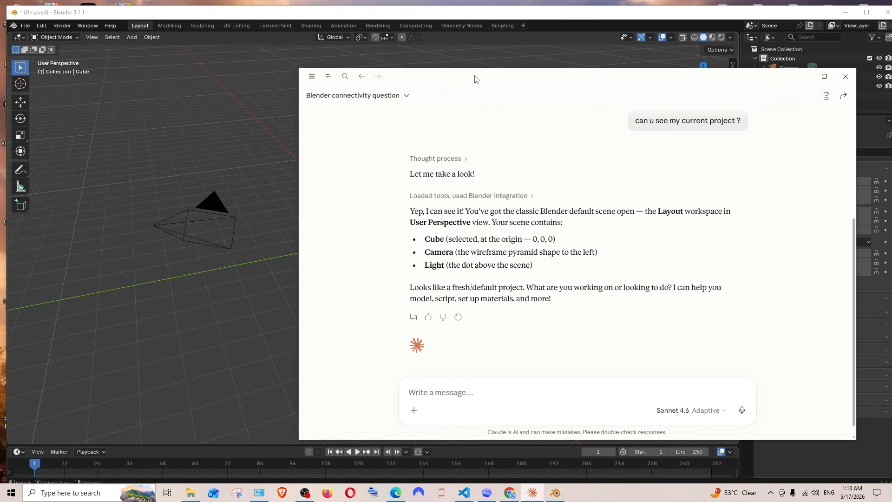
left_click_drag(475, 78, 611, 75)
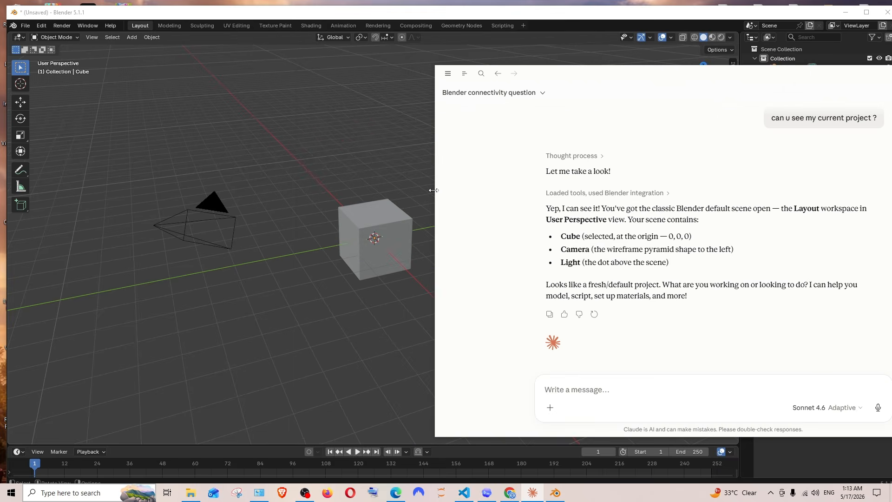
Step: Ask Claude "can u delete this cube ?" and always allow the Execute Python Code tool from Blender
type("can u de")
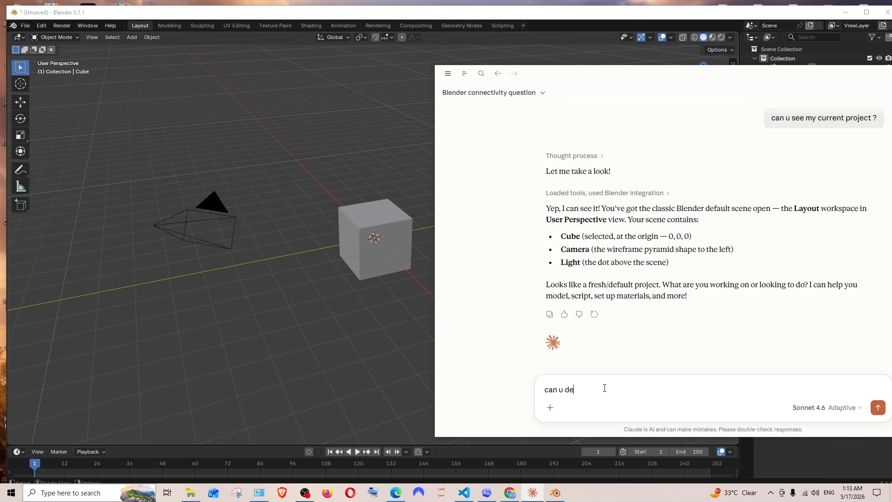
type("lete this cube ?")
key("Return")
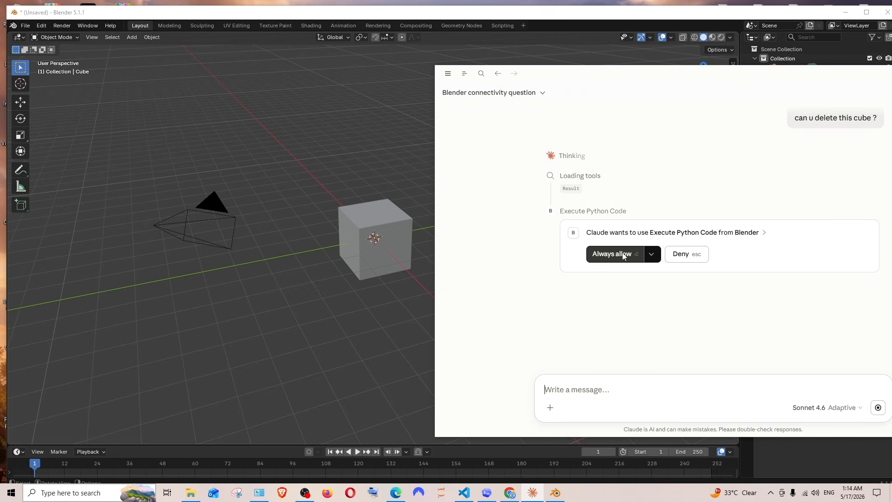
mouse_move(460, 75)
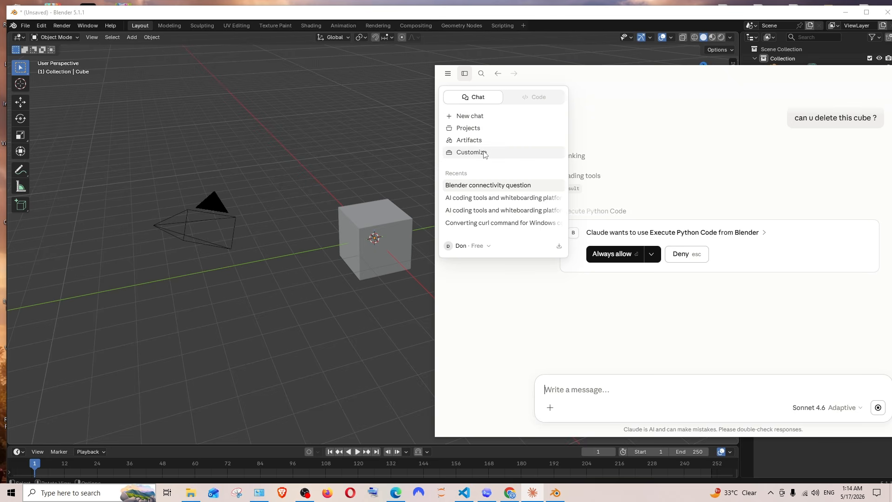
left_click(608, 256)
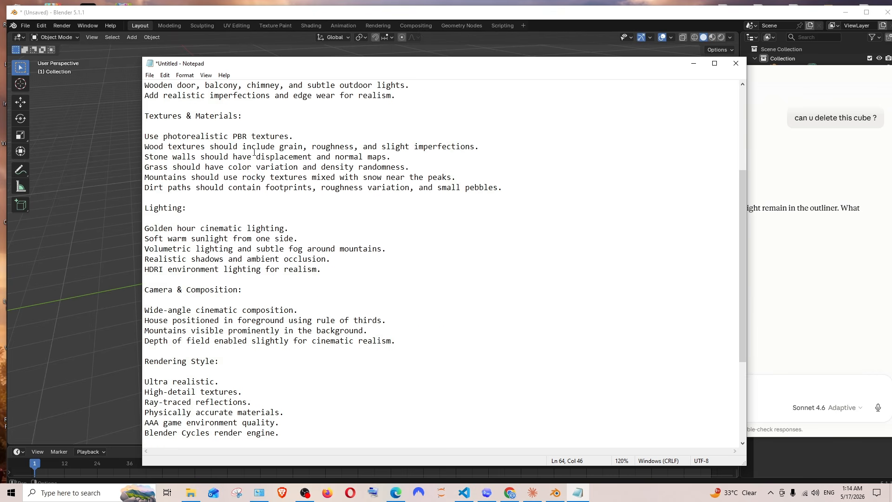
Step: Read through the scene prompt in Notepad, from the scene description and house details to the additional details and output sections
scroll(254, 152, "up", 5)
scroll(254, 153, "down", 10)
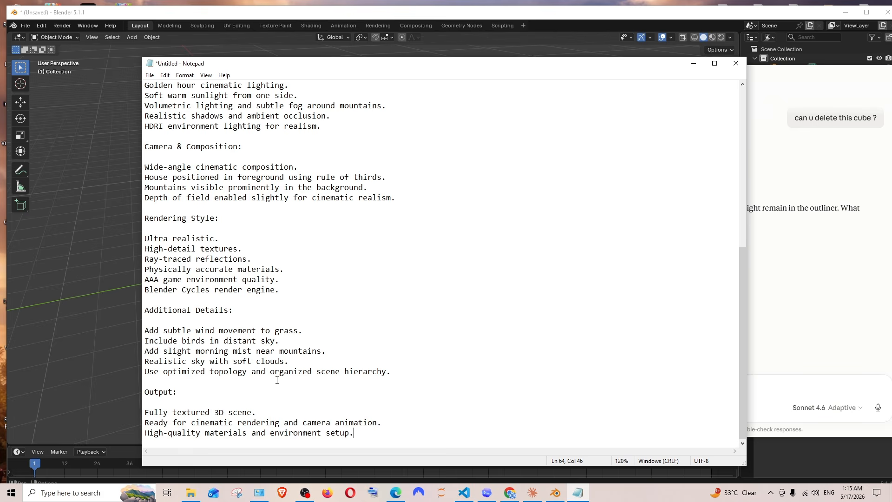
scroll(263, 388, "up", 10)
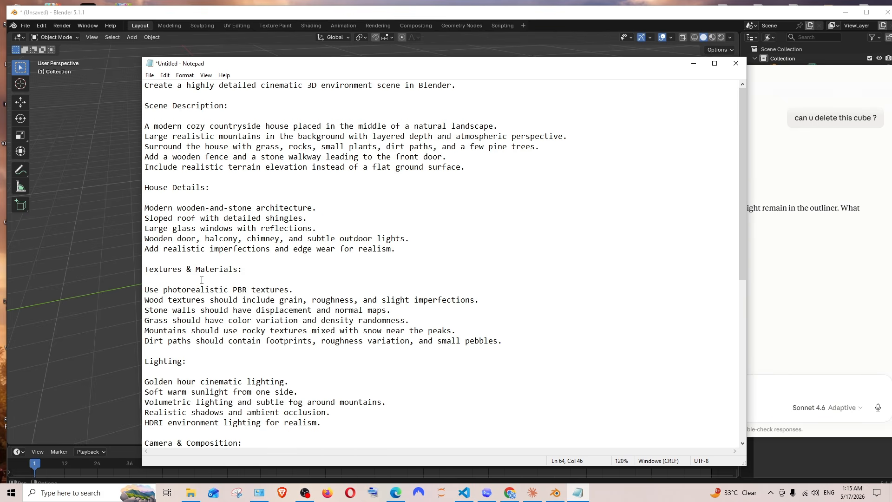
left_click_drag(230, 106, 200, 106)
left_click_drag(232, 187, 191, 187)
scroll(261, 269, "down", 10)
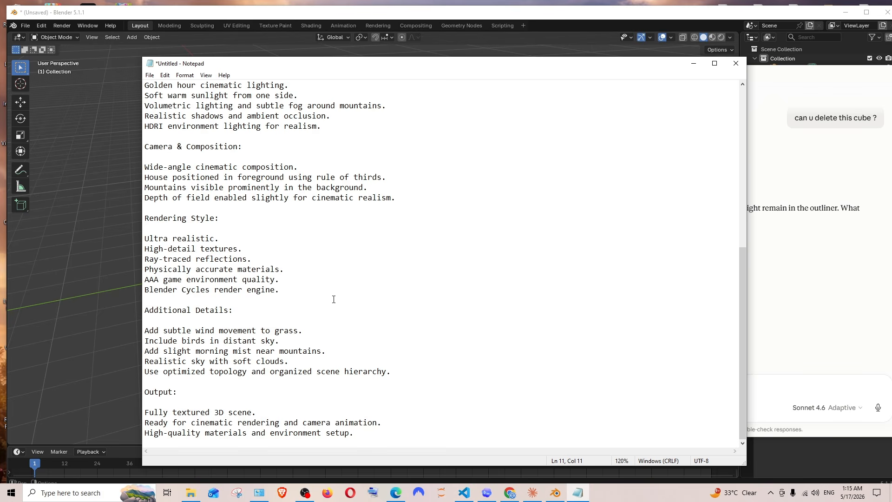
scroll(393, 349, "up", 9)
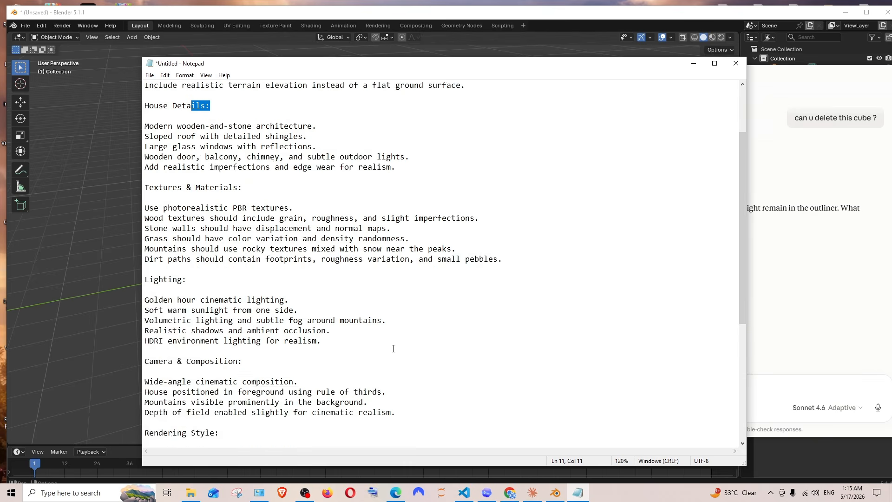
left_click(397, 266)
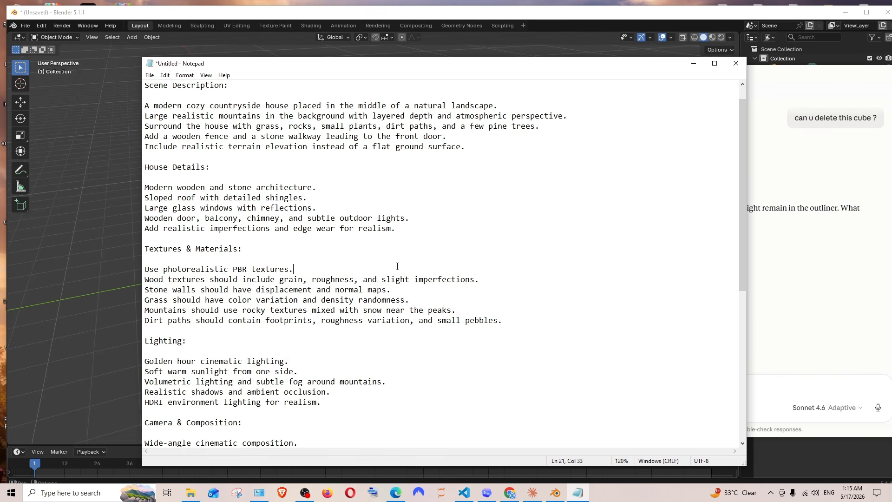
scroll(397, 266, "up", 1)
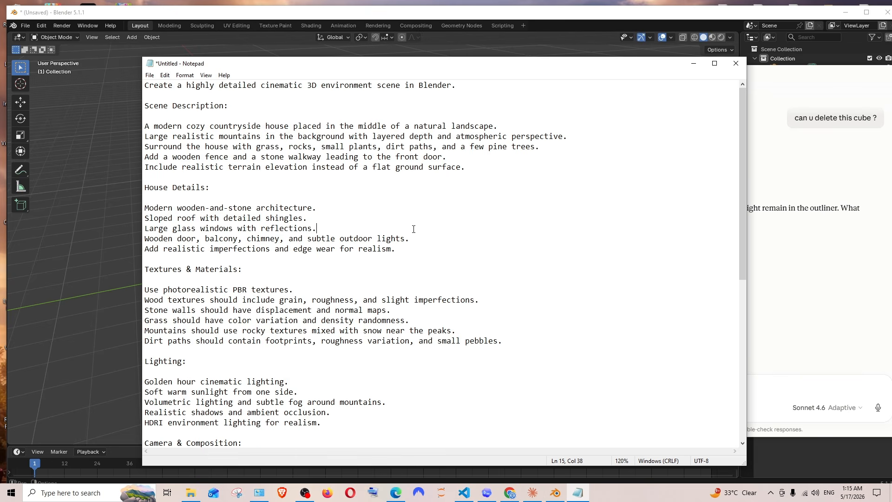
Step: Copy the entire cinematic environment prompt from Notepad and send it in the Claude chat
key("ctrl+a")
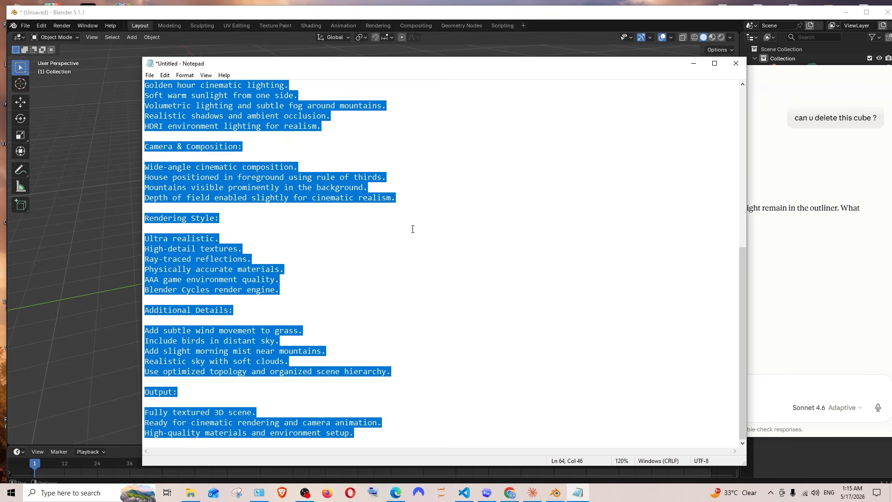
left_click(770, 301)
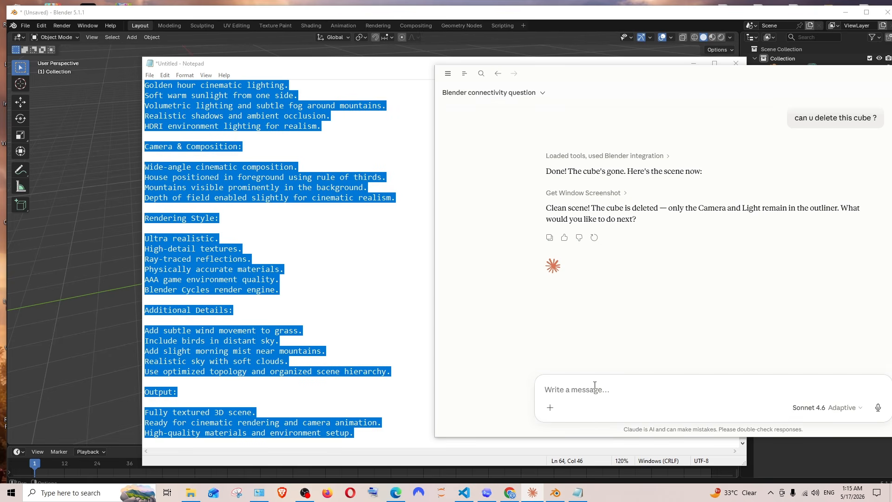
key("ctrl+v")
key("Return")
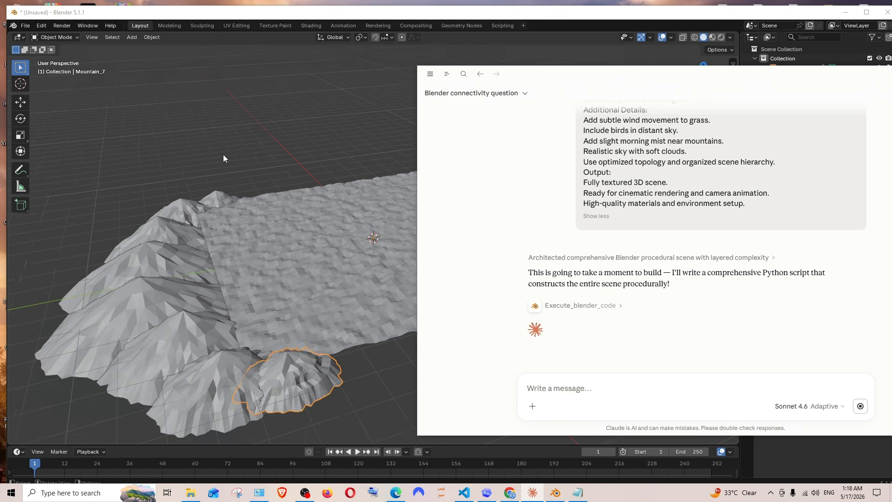
Step: Bring Blender forward to check the scene under construction and return to the Claude chat
left_click(223, 158)
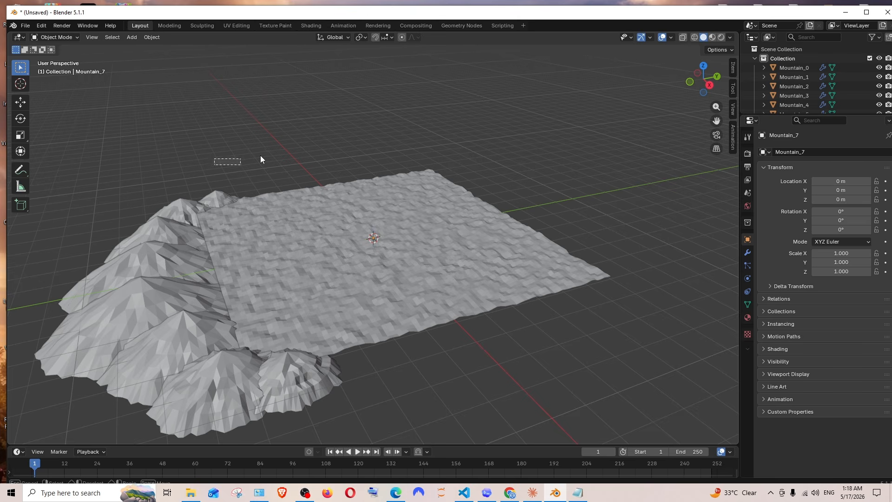
left_click(532, 492)
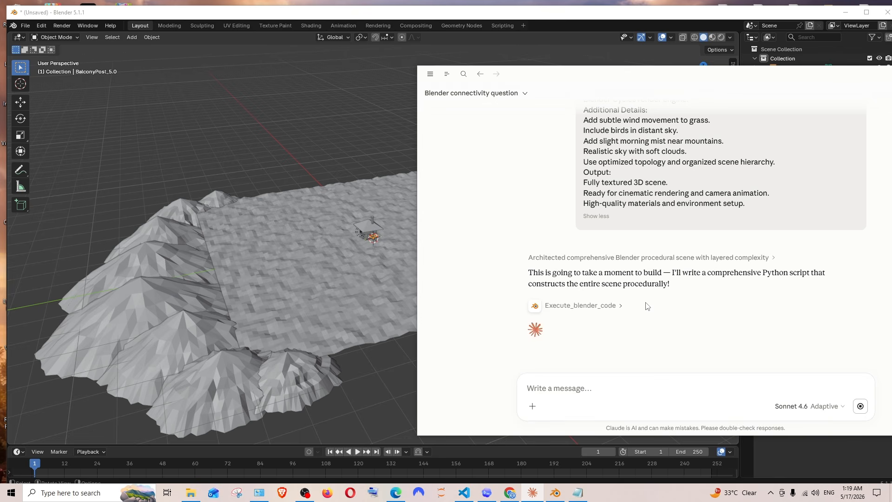
Step: Review Claude's summary of the built scene, covering the landscape, house, nature, lighting, camera and render sections
scroll(355, 230, "up", 2)
scroll(356, 230, "up", 3)
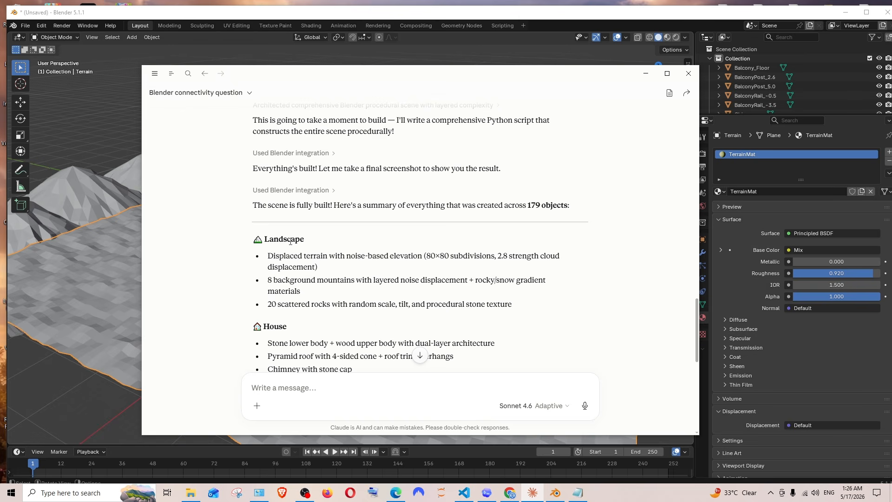
left_click_drag(305, 281, 372, 280)
left_click_drag(311, 303, 381, 303)
scroll(294, 210, "down", 3)
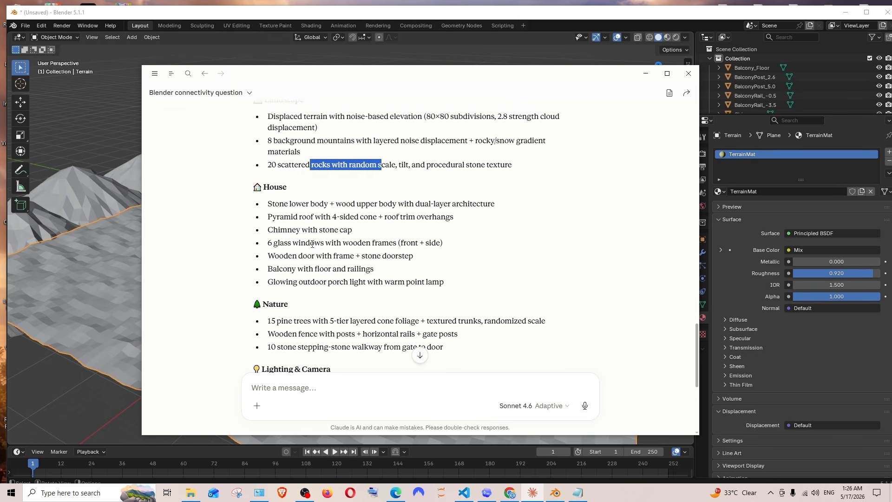
scroll(300, 197, "down", 2)
left_click_drag(267, 227, 336, 228)
scroll(319, 257, "down", 3)
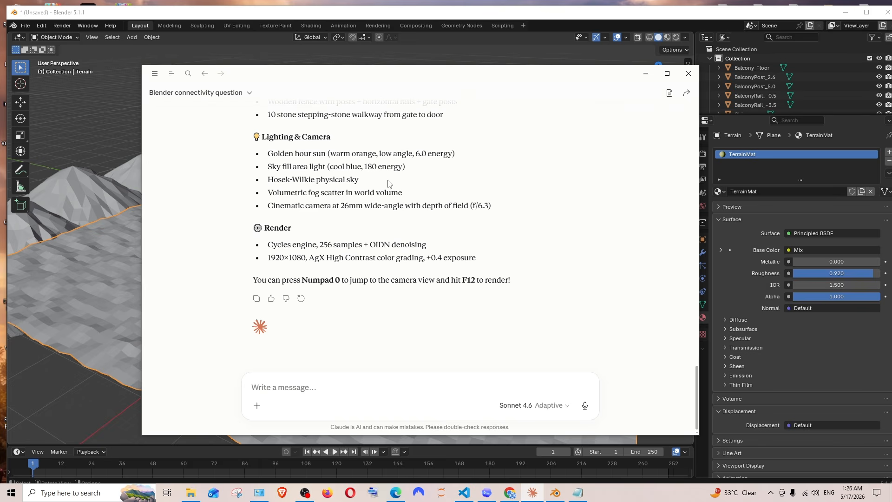
Step: Minimize Claude and inspect the generated terrain, mountains, trees and house in Blender from several sides, close up and from afar
left_click(645, 73)
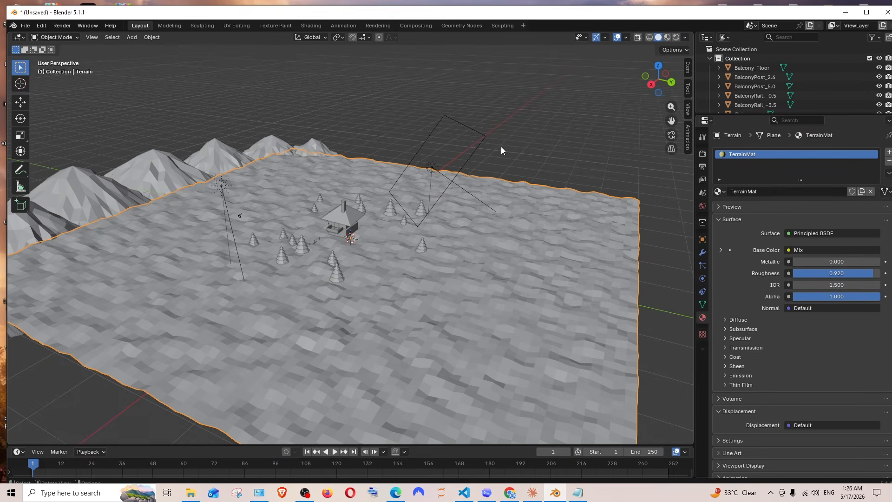
middle_click_drag(279, 160, 252, 166)
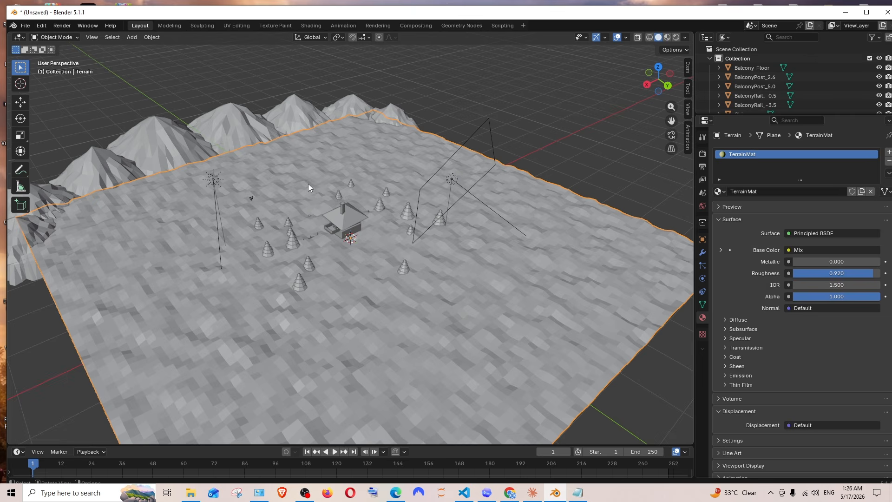
scroll(307, 184, "up", 4)
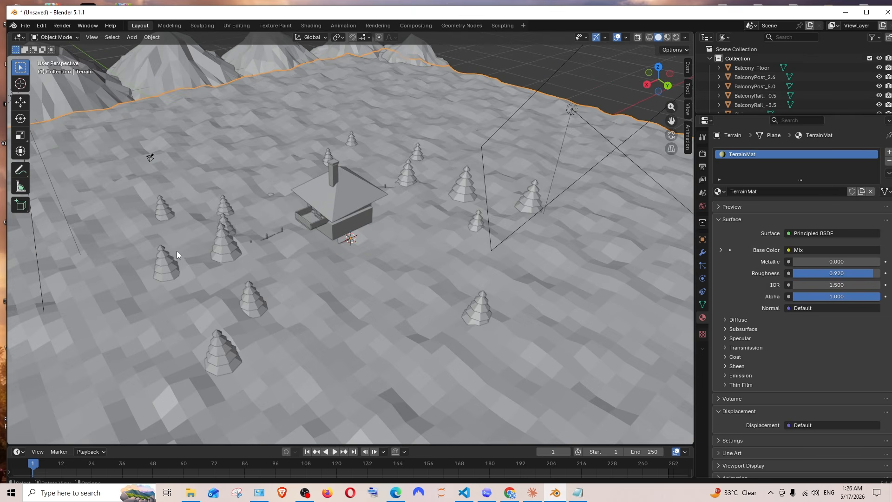
middle_click_drag(337, 109, 427, 320)
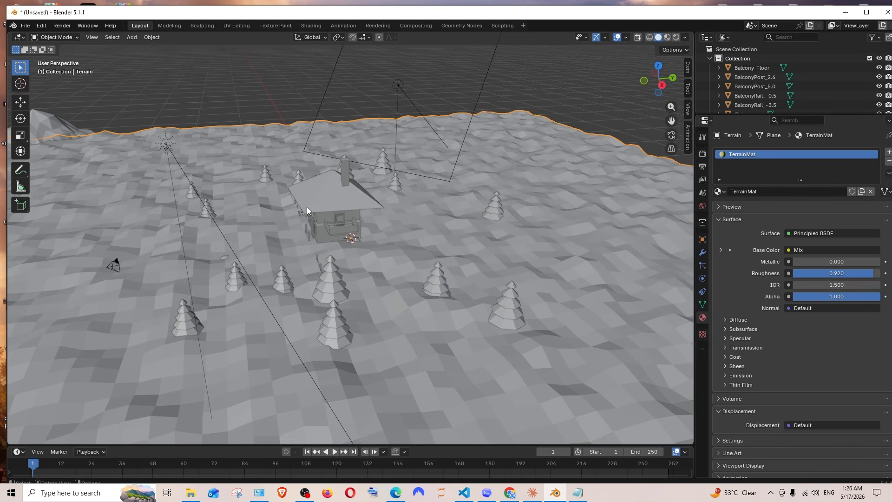
scroll(330, 212, "up", 5)
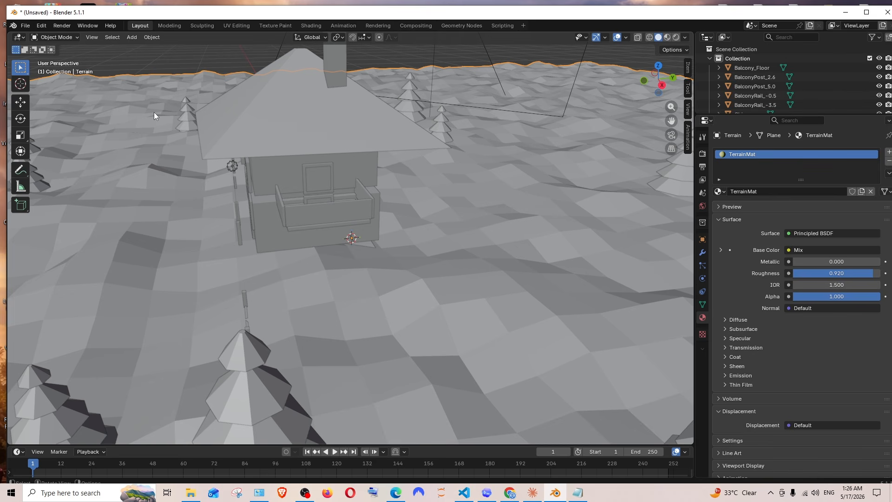
middle_click_drag(155, 113, 338, 163)
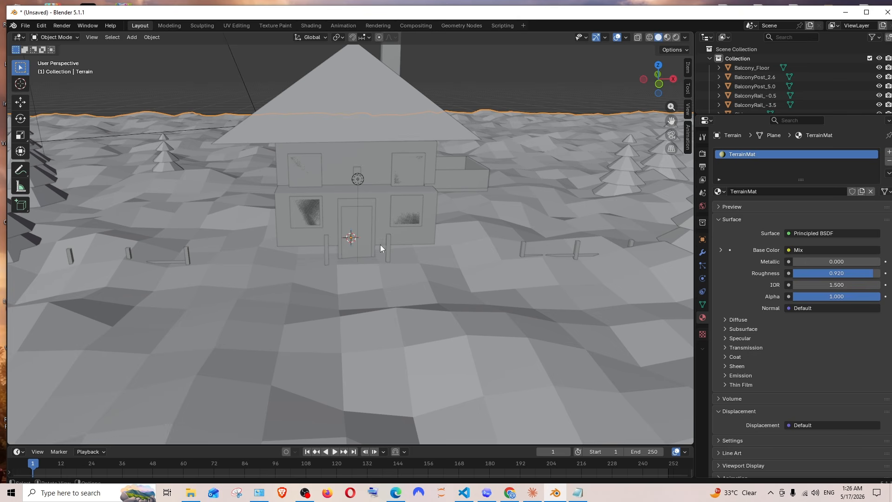
middle_click_drag(292, 166, 254, 174)
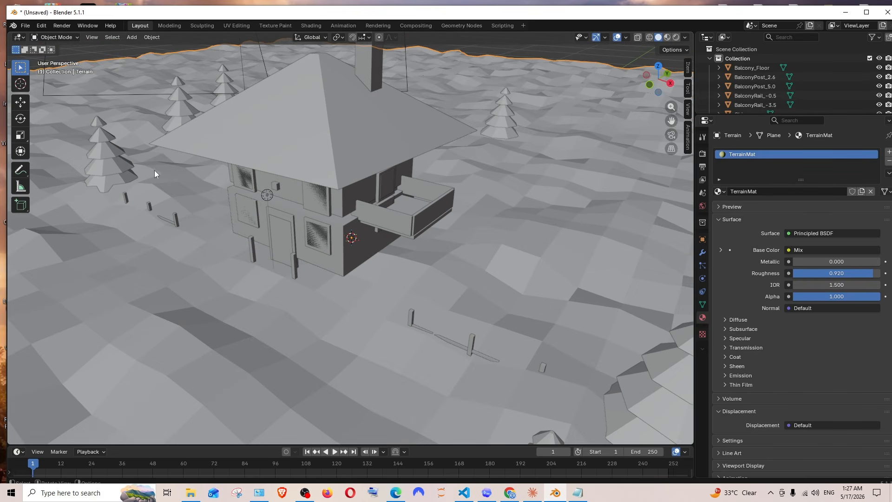
scroll(183, 187, "down", 5)
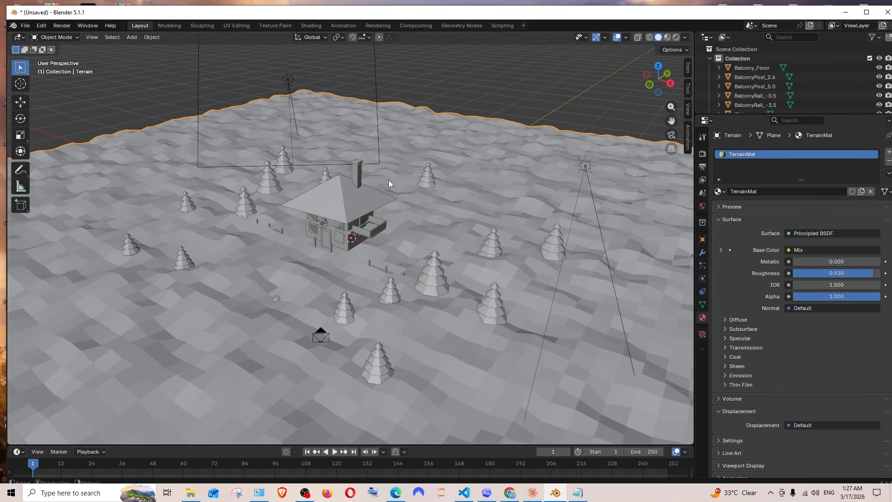
middle_click_drag(440, 179, 472, 163)
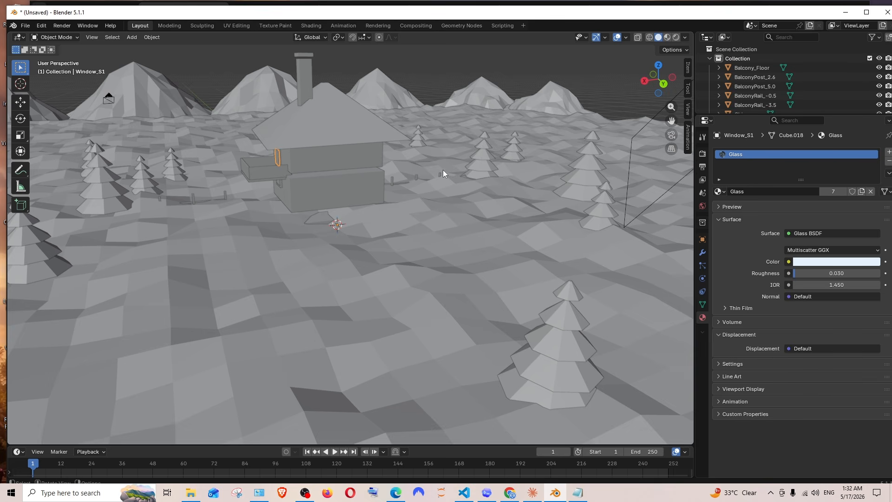
Step: Switch the viewport to Material Preview shading and inspect the coloured house, trees, terrain and mountains from several sides
left_click(667, 37)
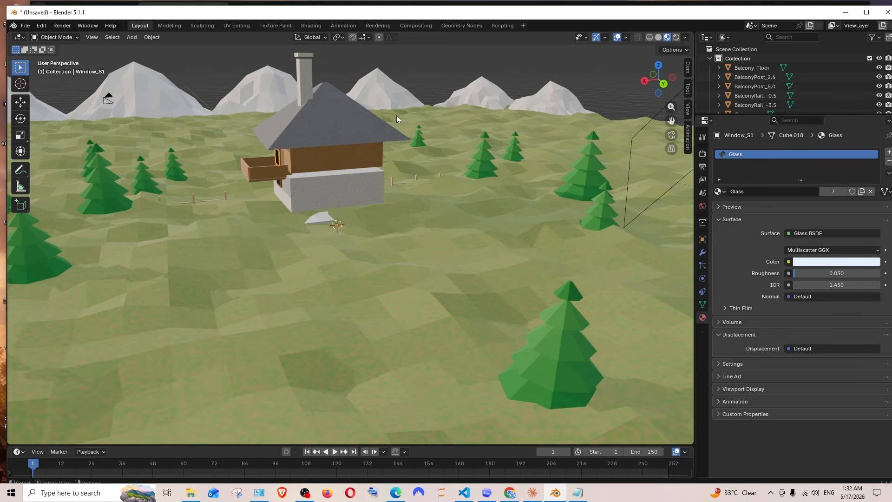
middle_click_drag(411, 115, 428, 133)
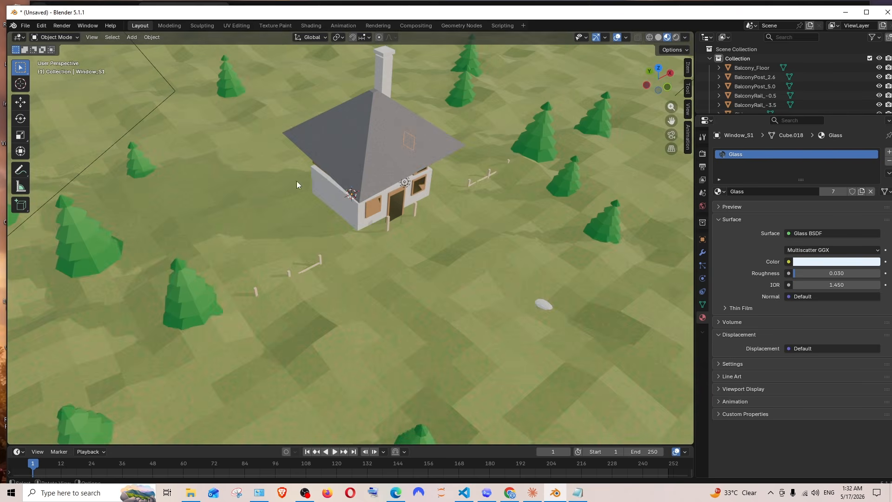
middle_click_drag(292, 194, 346, 172)
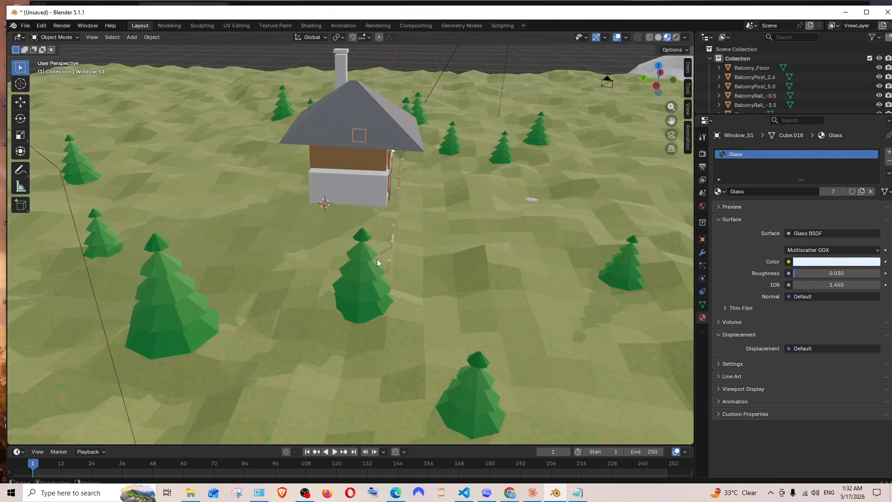
middle_click_drag(564, 202, 444, 225)
middle_click_drag(561, 256, 390, 216)
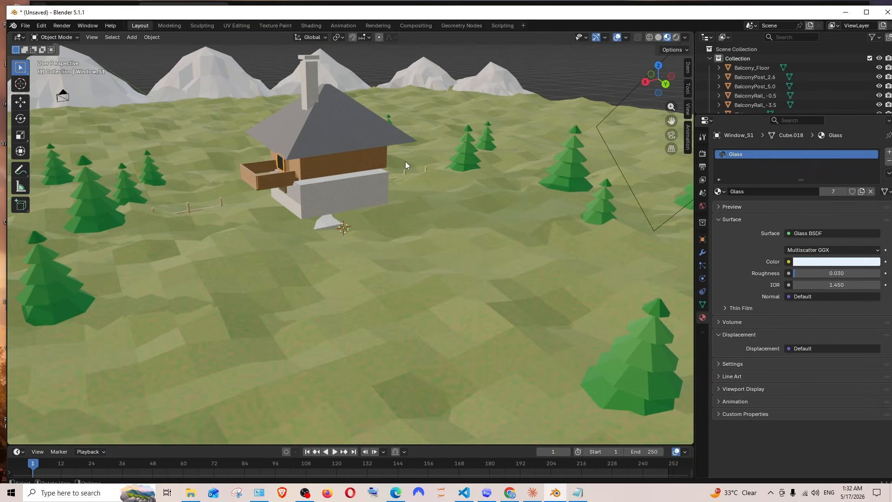
Step: Select the house plinth and browse the list of materials available in the scene
left_click(323, 221)
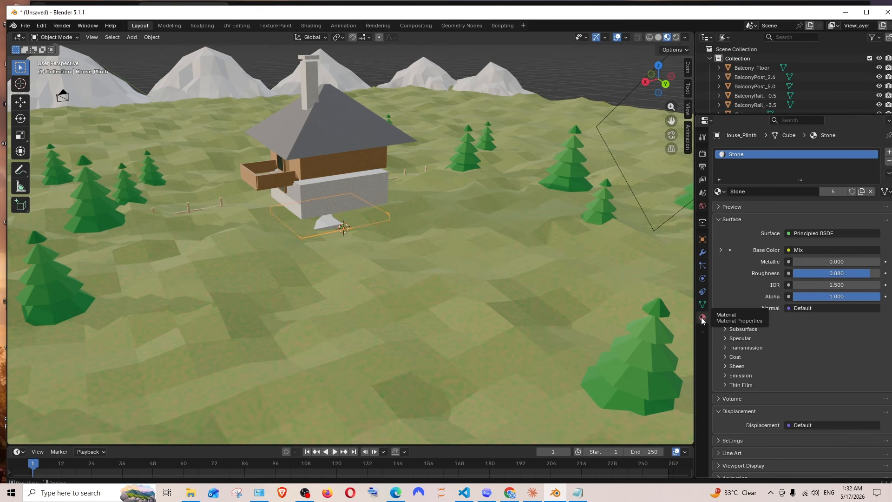
left_click(724, 191)
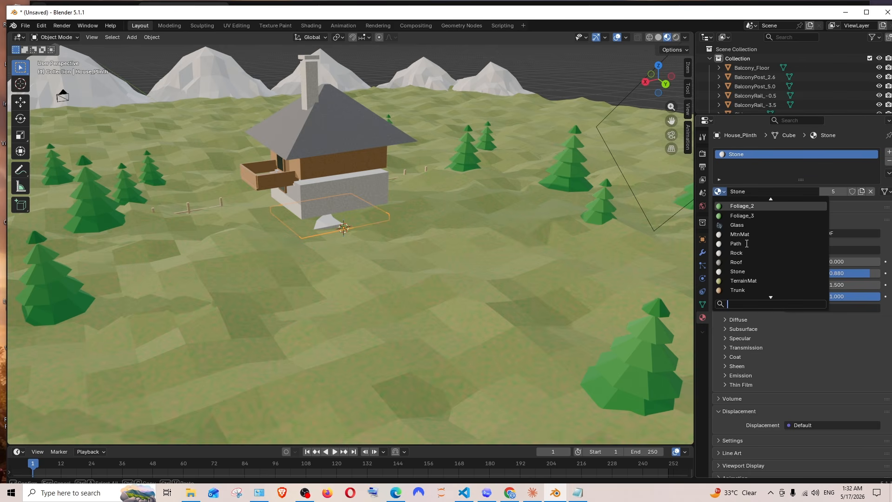
scroll(746, 245, "up", 3)
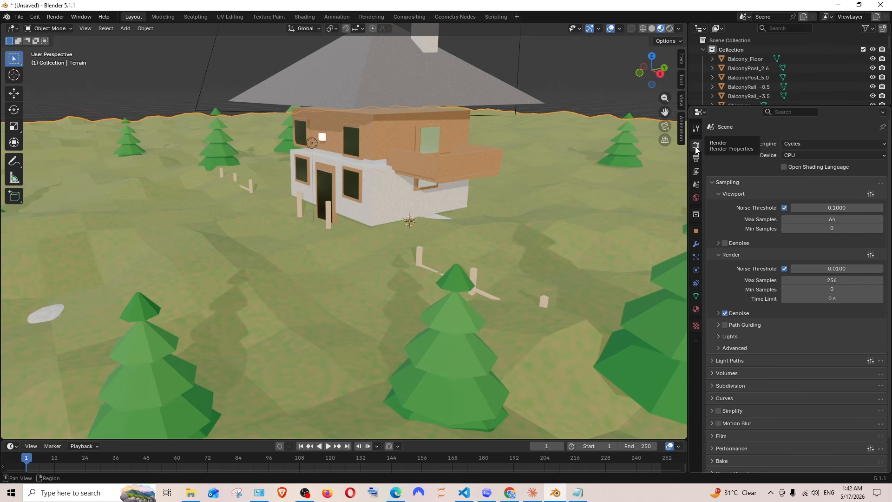
Step: Set the Cycles render device to GPU Compute, render the still image and shift the render window to view the result
left_click(793, 155)
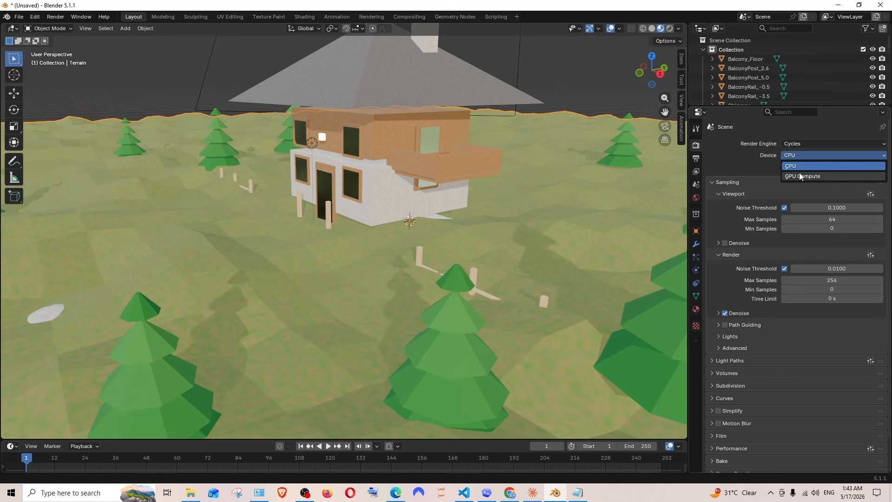
left_click(798, 176)
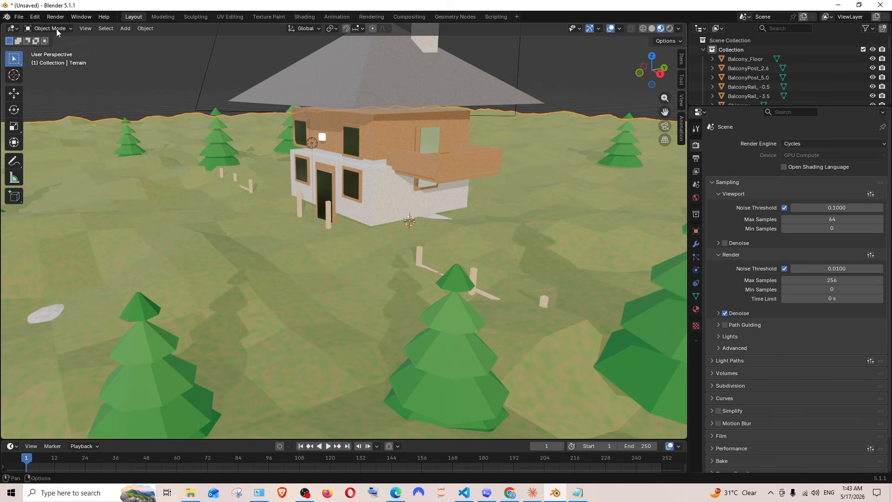
left_click(56, 17)
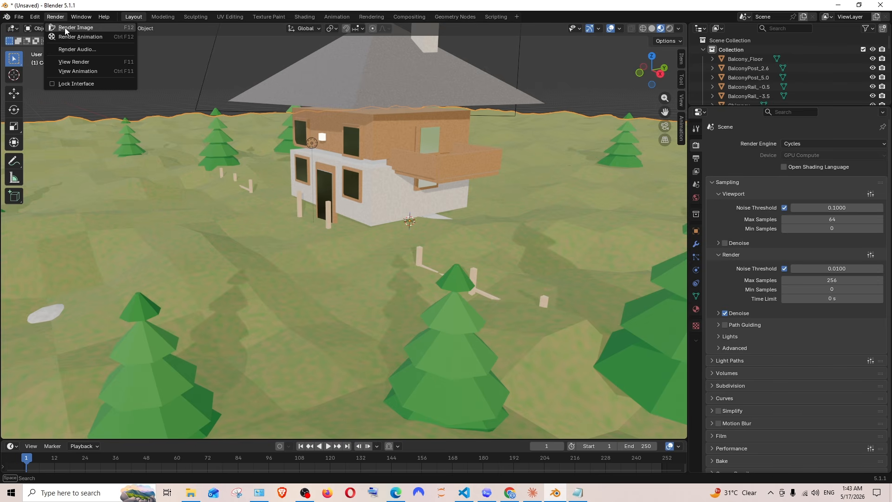
left_click(66, 28)
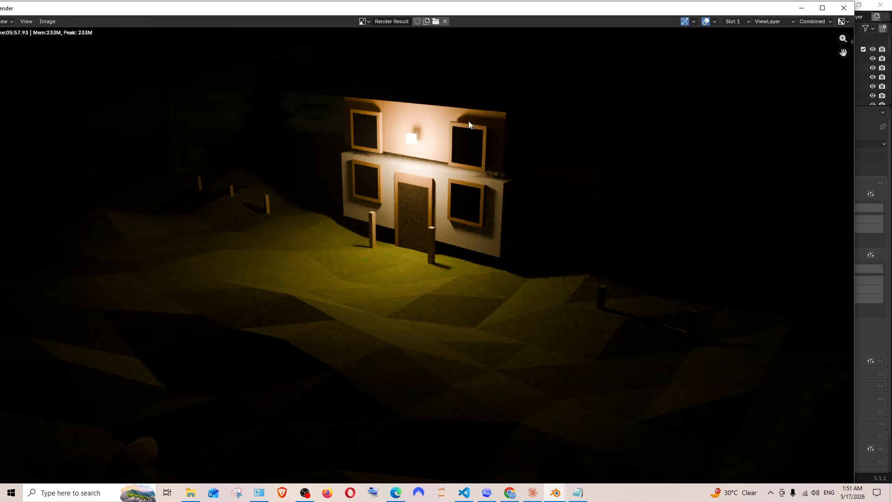
left_click_drag(448, 13, 472, 11)
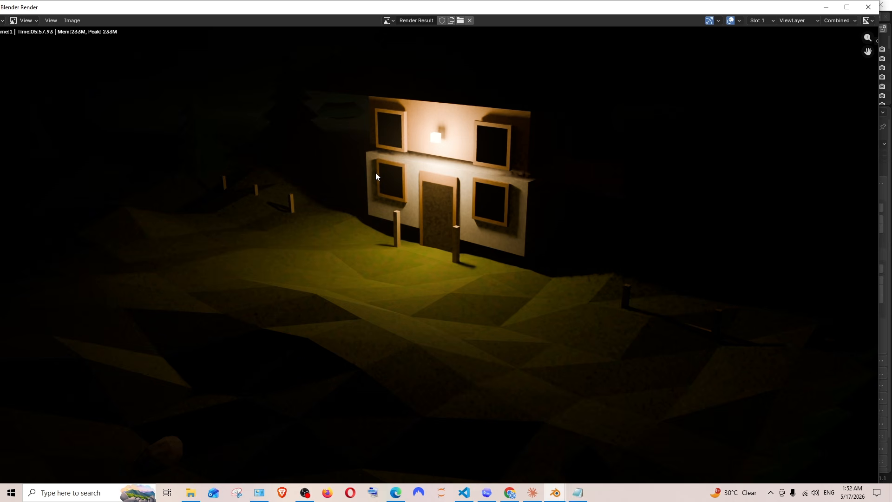
Step: Switch between the rendered house image and Claude's lighting, camera and render summary, moving the Claude window over the render
left_click(535, 495)
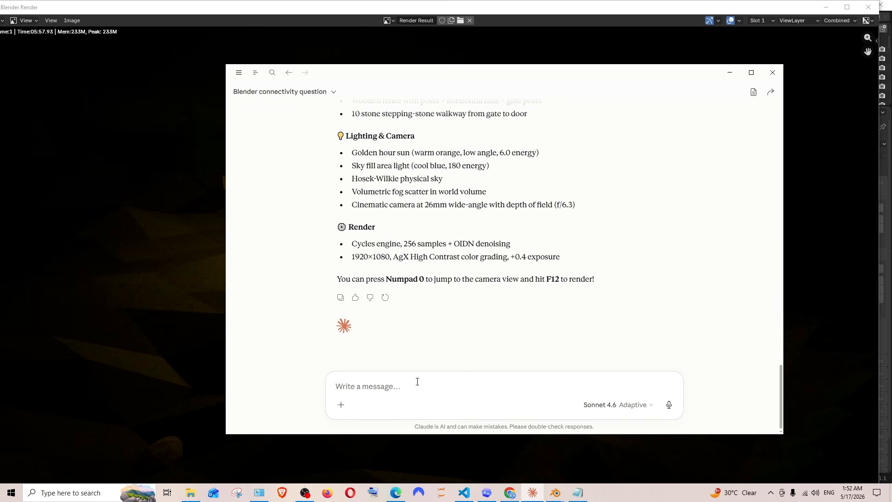
left_click(324, 46)
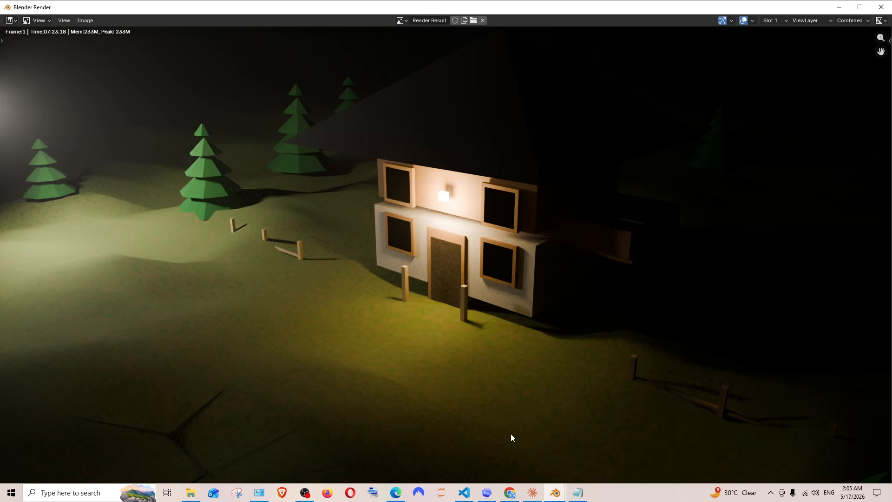
left_click(532, 491)
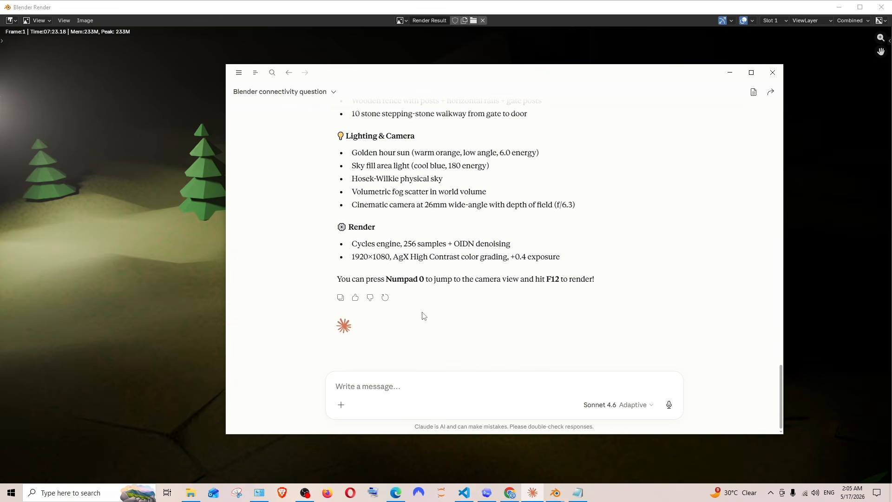
left_click_drag(375, 73, 263, 123)
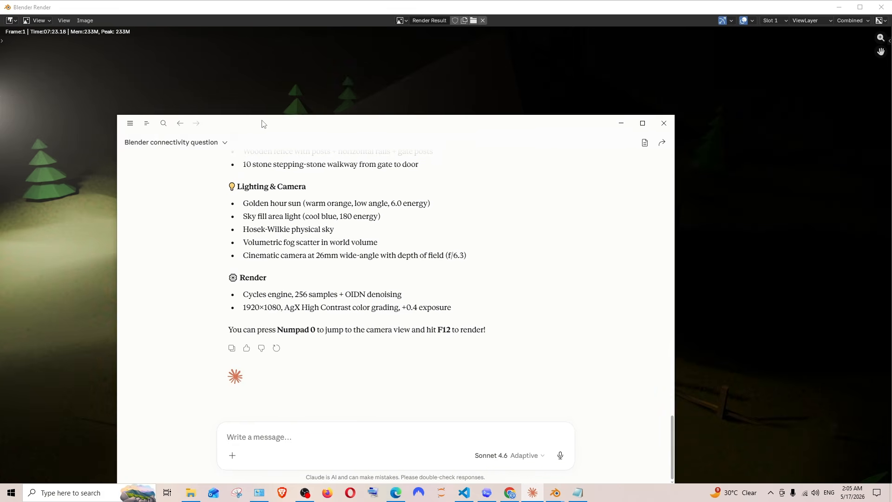